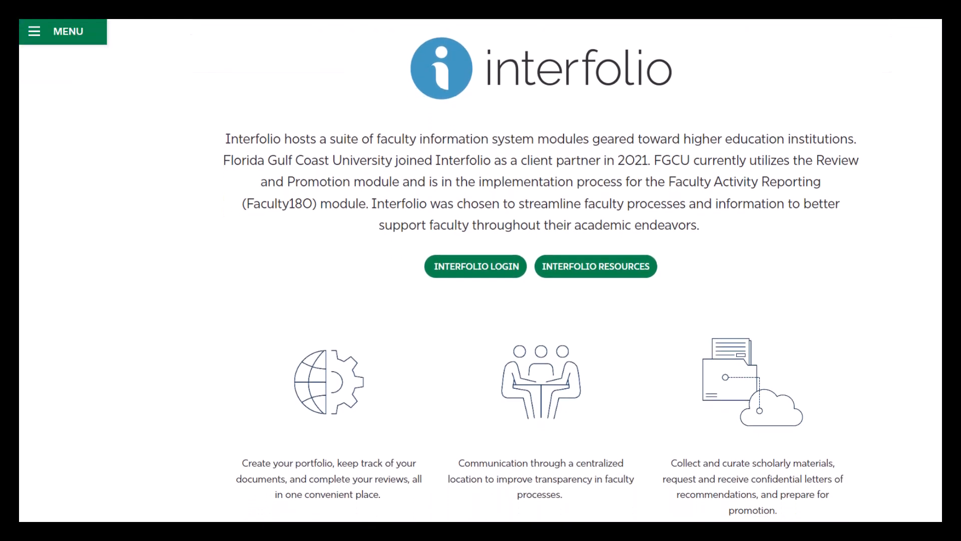
{"action": "scroll", "coordinate": [481, 271], "scroll_direction": "down", "scroll_amount": 3}
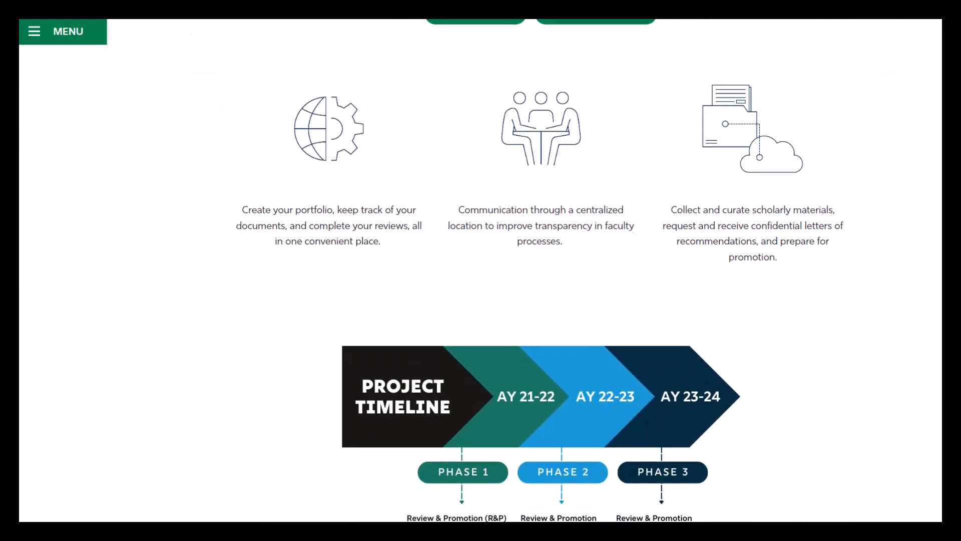
Open the Interfolio Resources page from the university's Interfolio page.
{"action": "scroll", "coordinate": [481, 270], "scroll_direction": "up", "scroll_amount": 1}
{"action": "scroll", "coordinate": [480, 271], "scroll_direction": "up", "scroll_amount": 8}
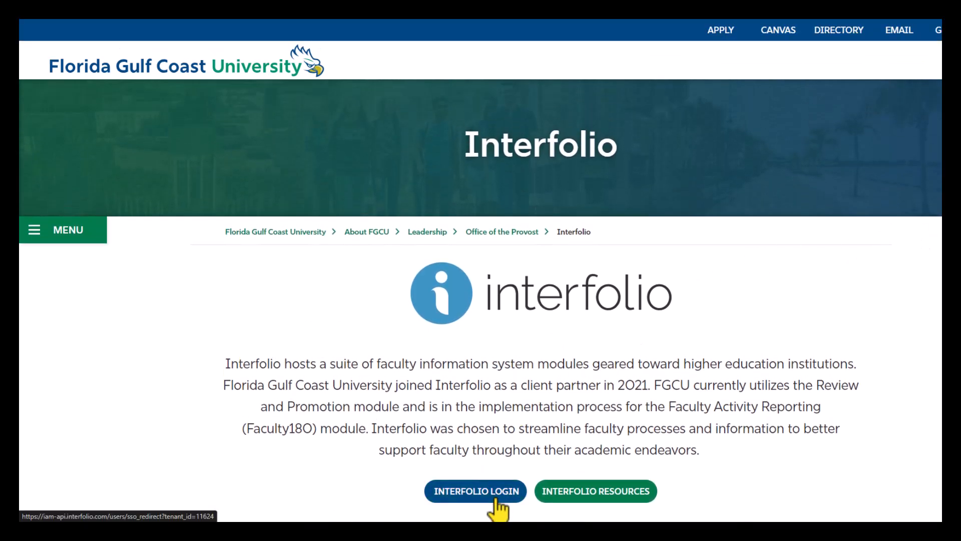
{"action": "left_click", "coordinate": [602, 498]}
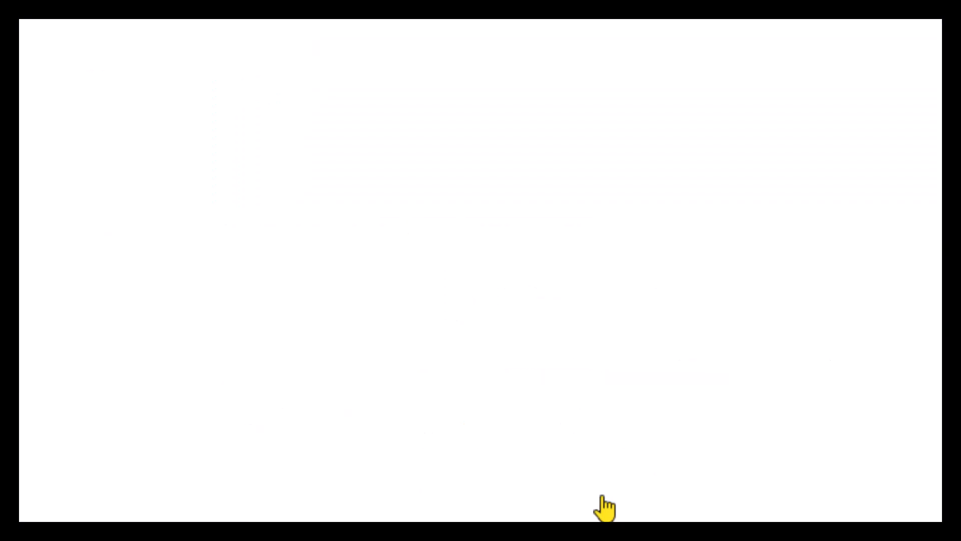
Scroll through the Interfolio training sessions schedule table.
{"action": "scroll", "coordinate": [480, 270], "scroll_direction": "down", "scroll_amount": 2}
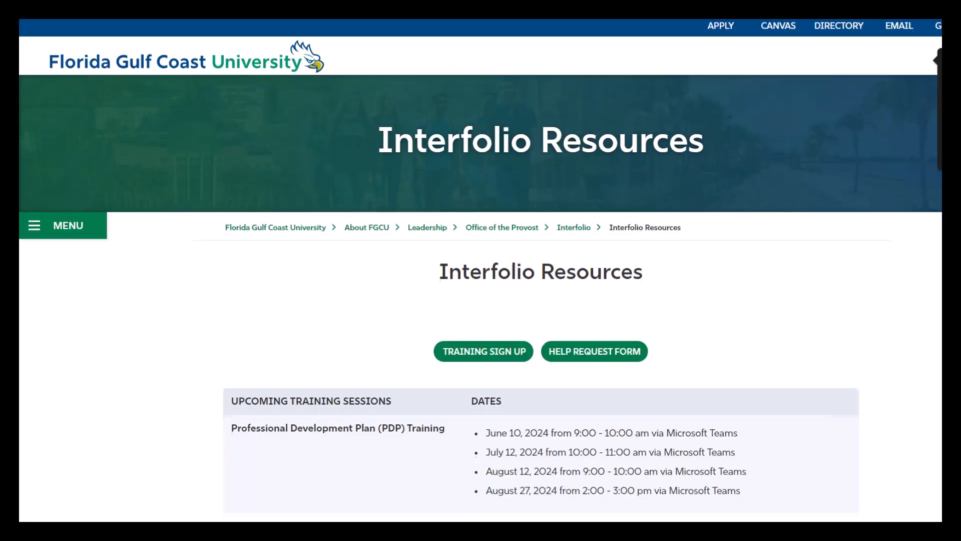
{"action": "scroll", "coordinate": [480, 270], "scroll_direction": "down", "scroll_amount": 3}
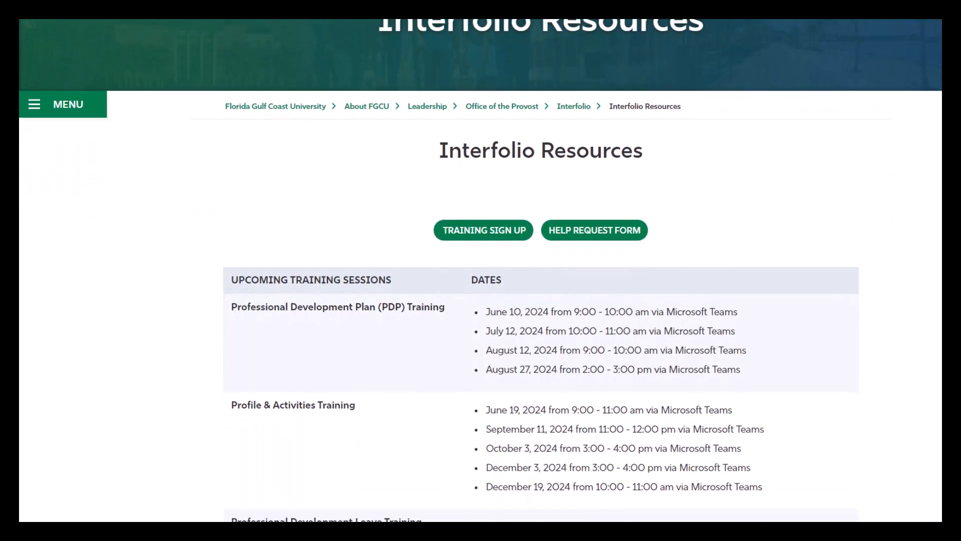
{"action": "scroll", "coordinate": [480, 270], "scroll_direction": "down", "scroll_amount": 4}
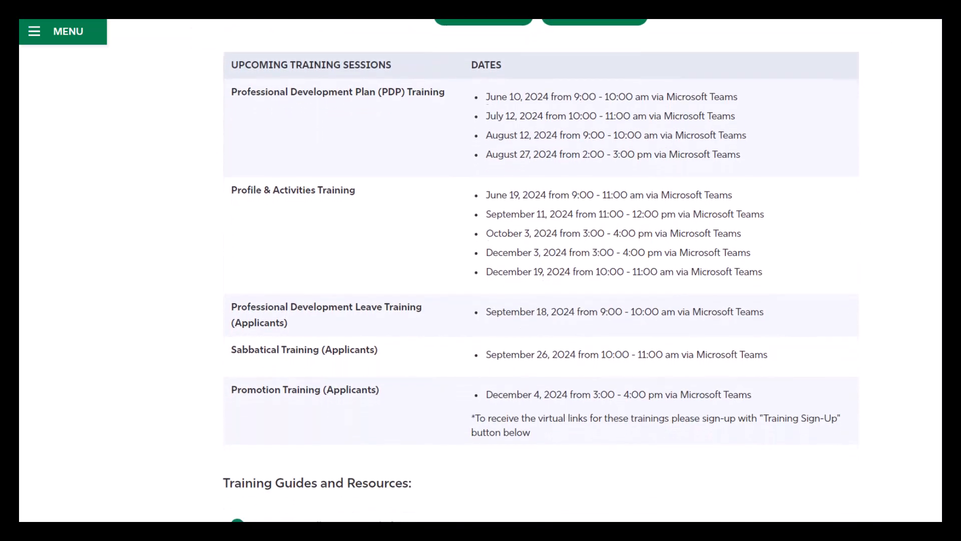
{"action": "scroll", "coordinate": [480, 270], "scroll_direction": "down", "scroll_amount": 1}
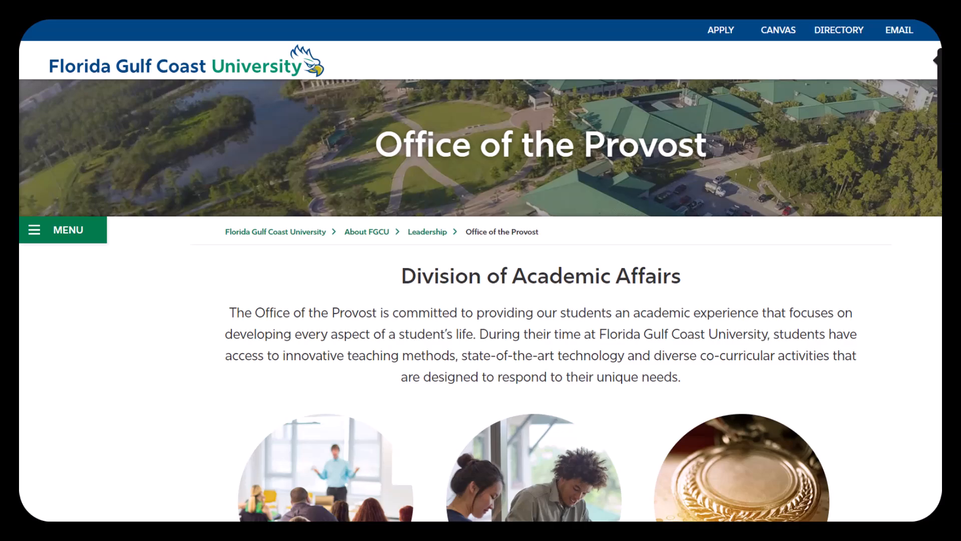
Go through Faculty Resources to the university's Interfolio page and start the Interfolio login.
{"action": "scroll", "coordinate": [481, 270], "scroll_direction": "down", "scroll_amount": 3}
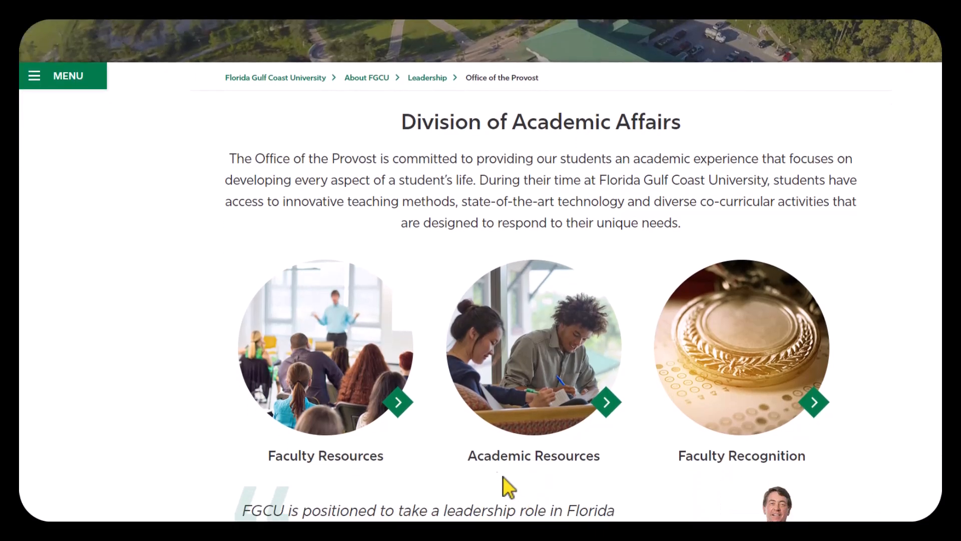
{"action": "left_click", "coordinate": [402, 405]}
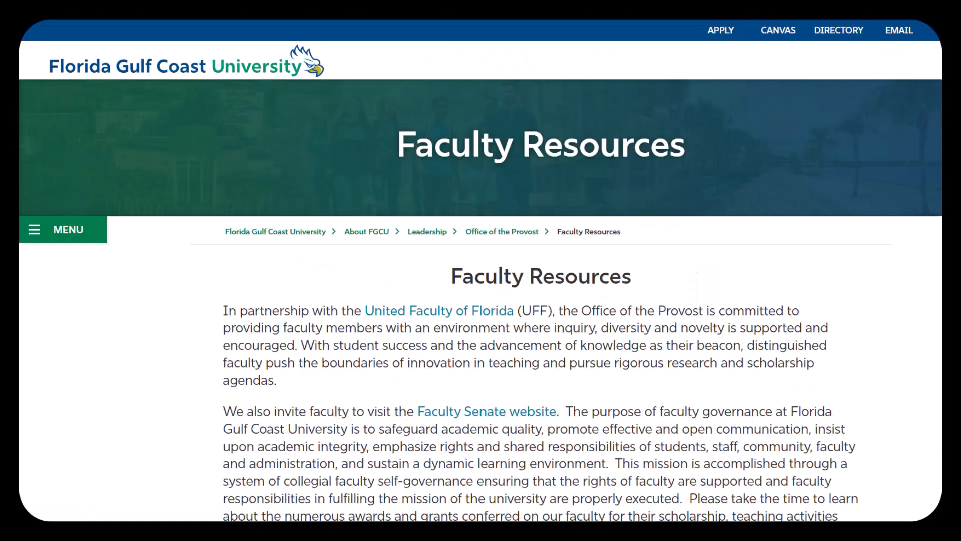
{"action": "scroll", "coordinate": [481, 270], "scroll_direction": "down", "scroll_amount": 2}
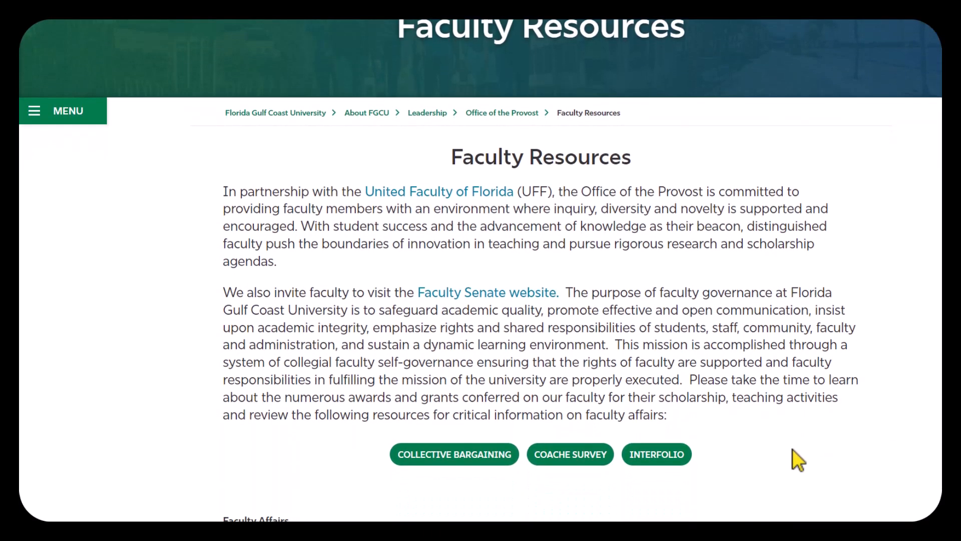
{"action": "left_click", "coordinate": [678, 461]}
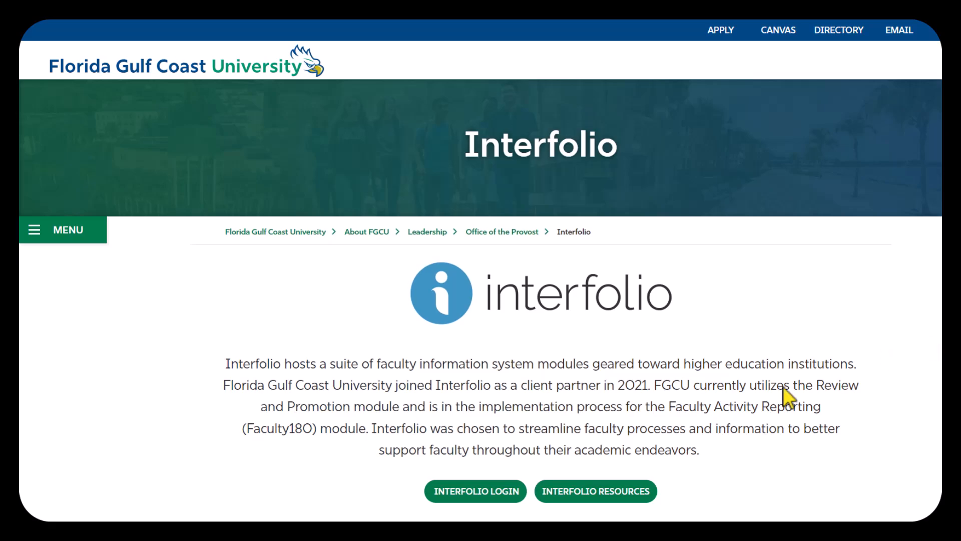
{"action": "left_click", "coordinate": [515, 493]}
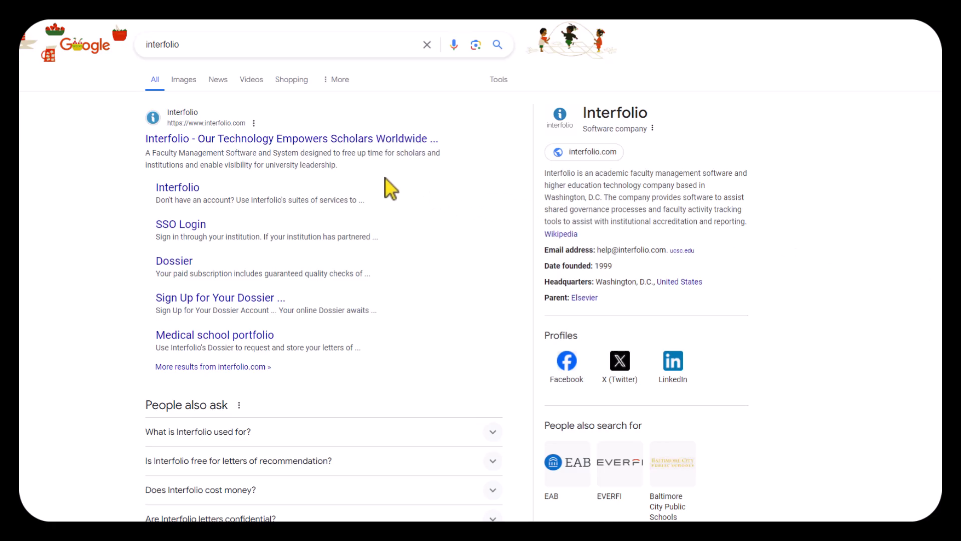
Open interfolio.com from the Google results and go to its Sign In page.
{"action": "left_click", "coordinate": [355, 143]}
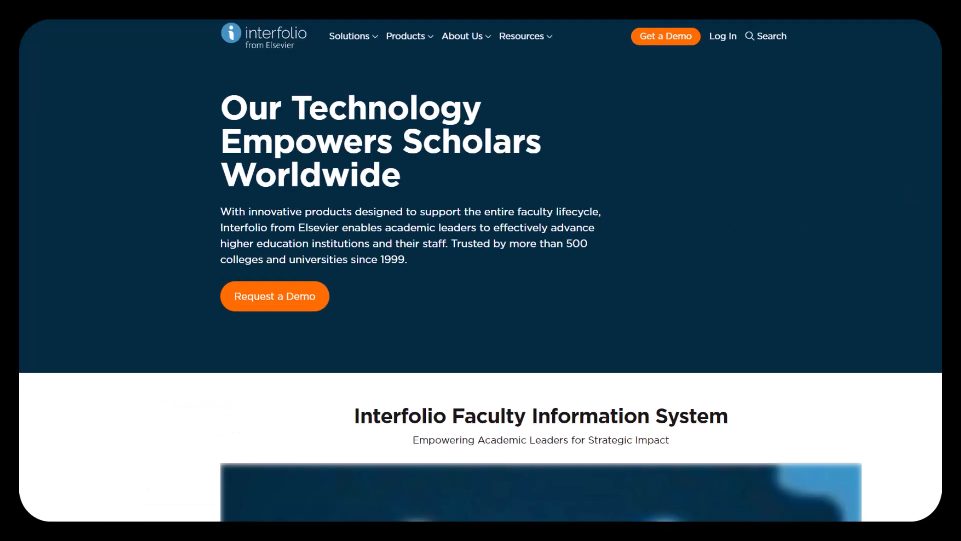
{"action": "left_click", "coordinate": [729, 44]}
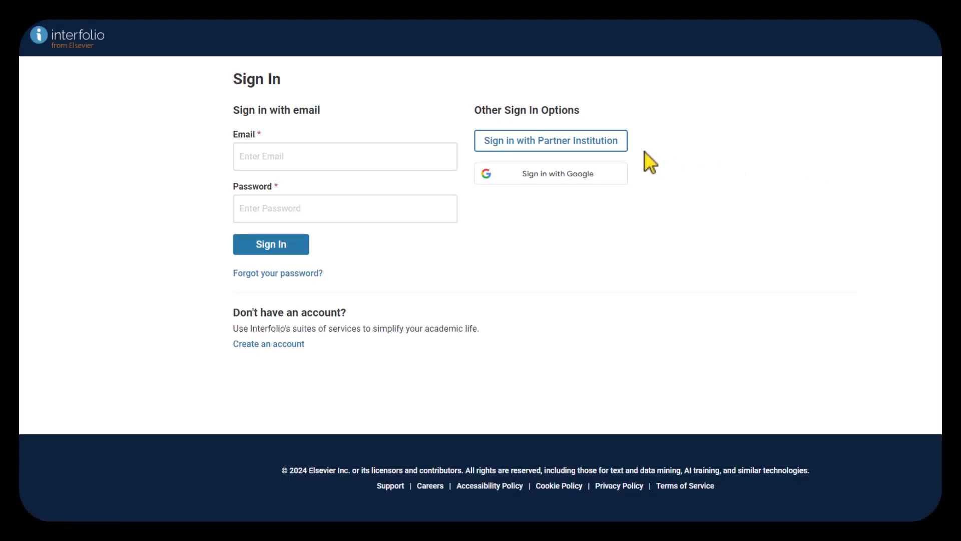
Sign in with partner institution Florida Gulf Coast University, found by searching 'flori'.
{"action": "left_click", "coordinate": [620, 150]}
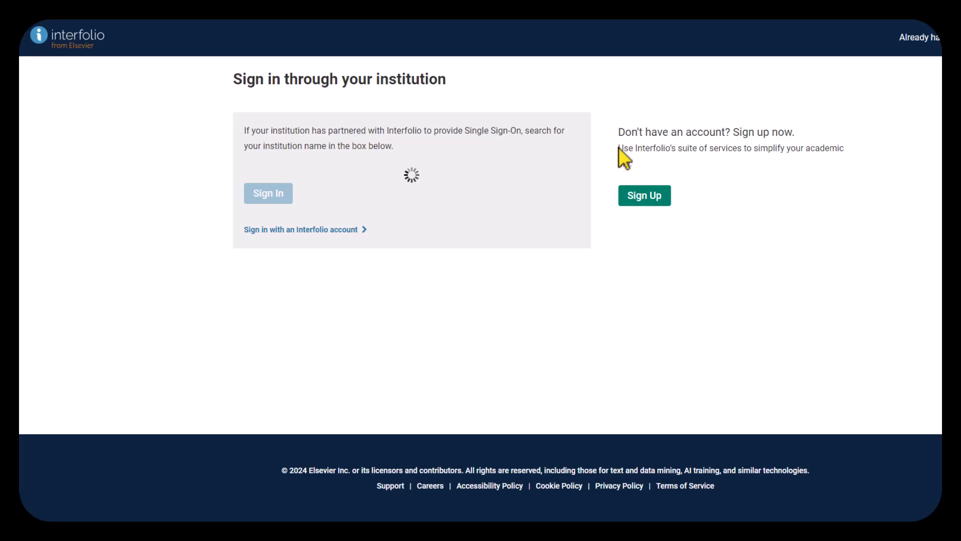
{"action": "left_click", "coordinate": [356, 182]}
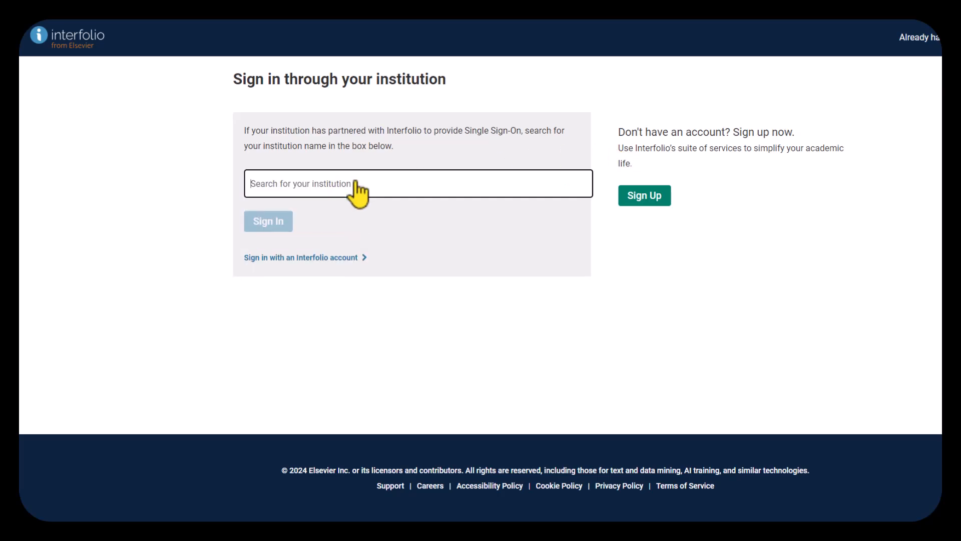
{"action": "type", "text": "flori"}
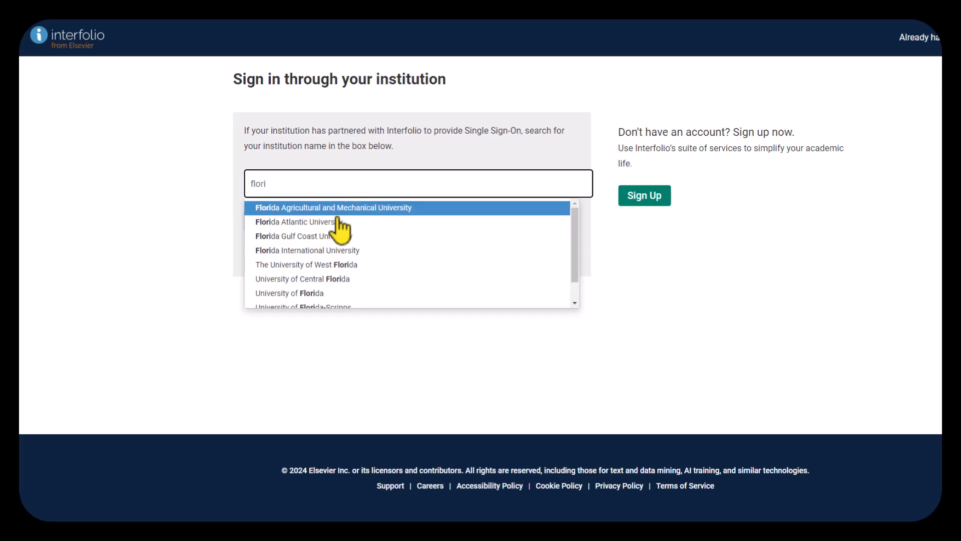
{"action": "left_click", "coordinate": [332, 236]}
{"action": "left_click", "coordinate": [270, 228]}
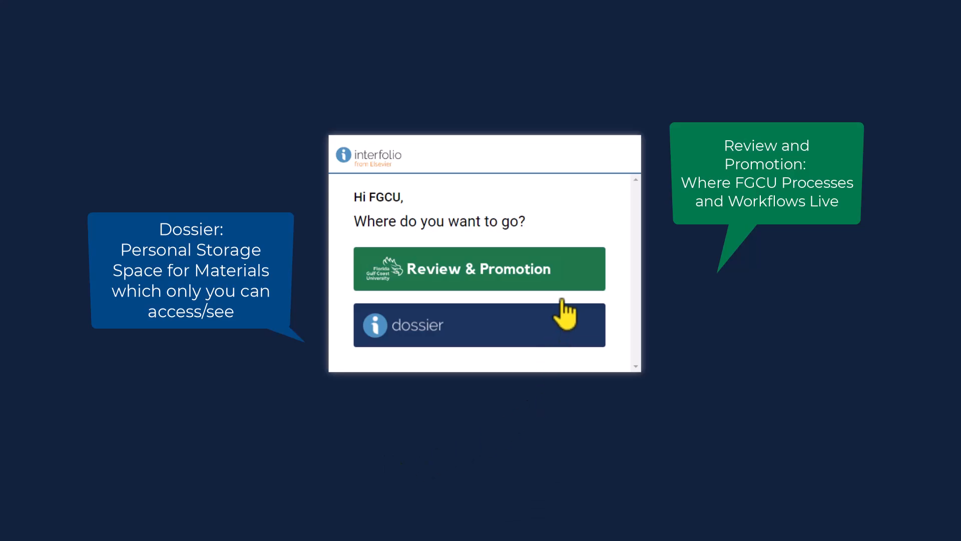
Enter Review & Promotion and open the Training PDP 2024-2025 task under My Tasks.
{"action": "left_click", "coordinate": [571, 277]}
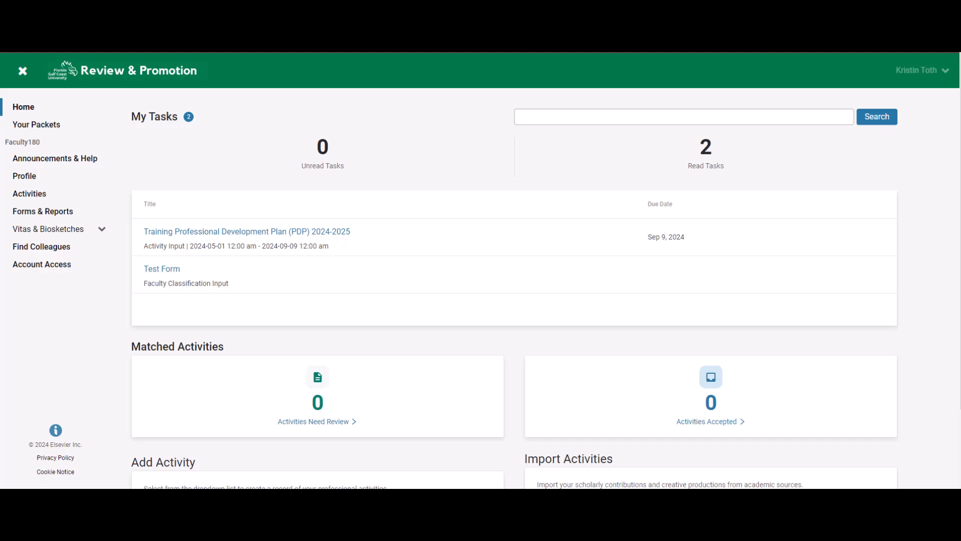
{"action": "left_click", "coordinate": [322, 235]}
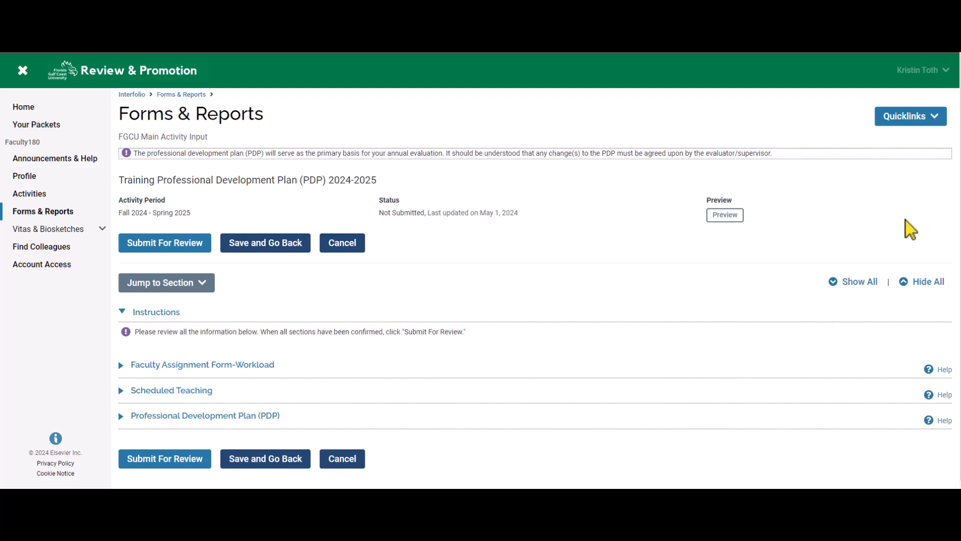
Expand the Faculty Assignment Form-Workload and Professional Development Plan (PDP) sections to review them.
{"action": "left_click", "coordinate": [272, 367]}
{"action": "scroll", "coordinate": [317, 354], "scroll_direction": "down", "scroll_amount": 2}
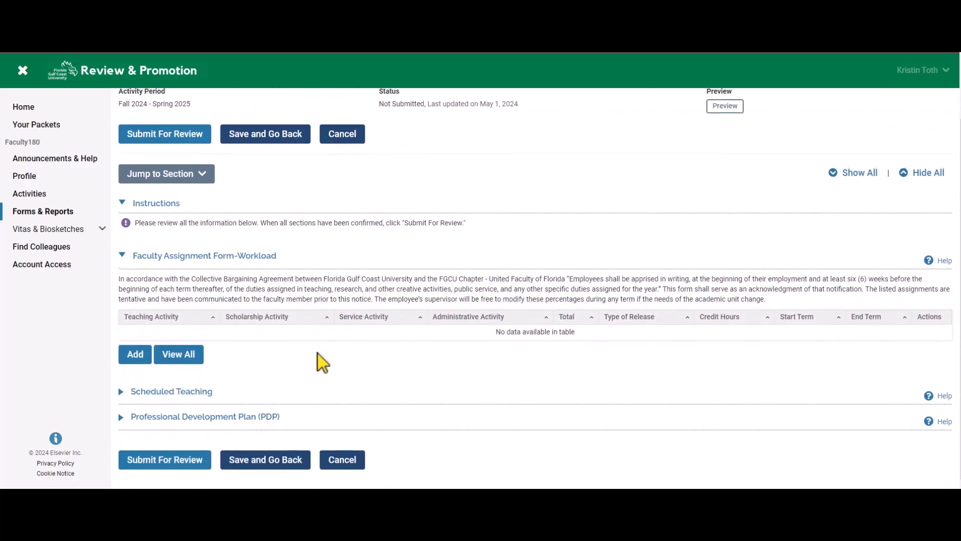
{"action": "left_click", "coordinate": [270, 417]}
{"action": "scroll", "coordinate": [375, 393], "scroll_direction": "down", "scroll_amount": 2}
{"action": "scroll", "coordinate": [427, 379], "scroll_direction": "down", "scroll_amount": 3}
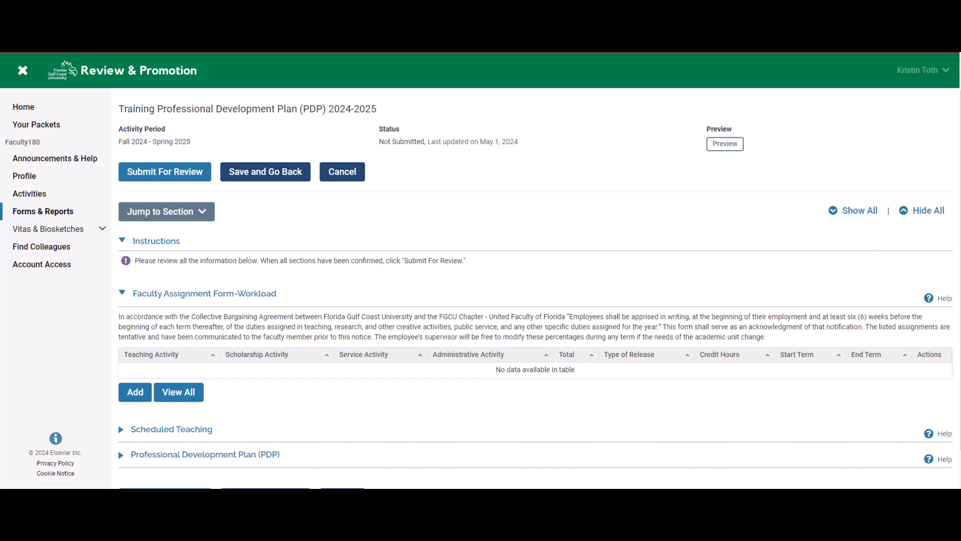
Add a workload assignment entry spanning Fall 2024 to Spring 2025.
{"action": "left_click", "coordinate": [129, 398]}
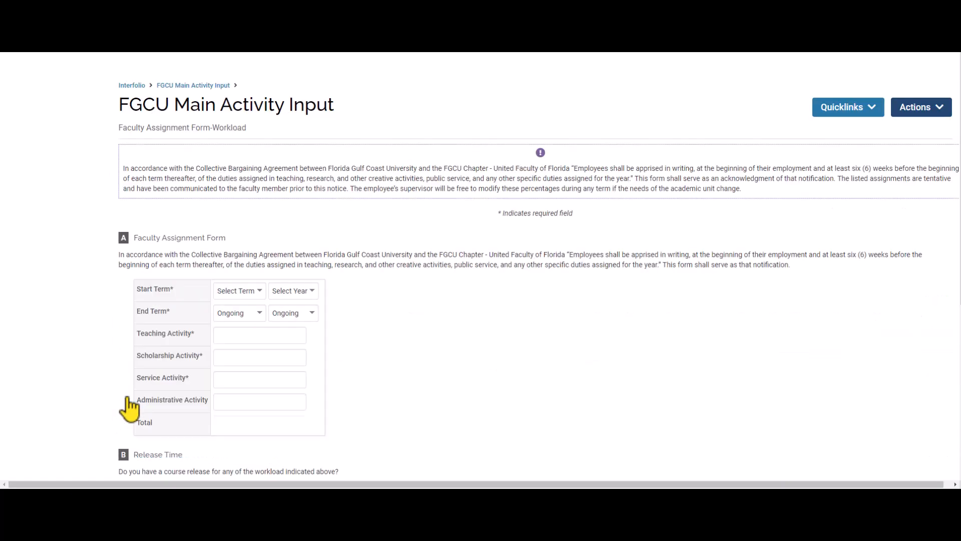
{"action": "left_click", "coordinate": [257, 301]}
{"action": "left_click", "coordinate": [252, 324]}
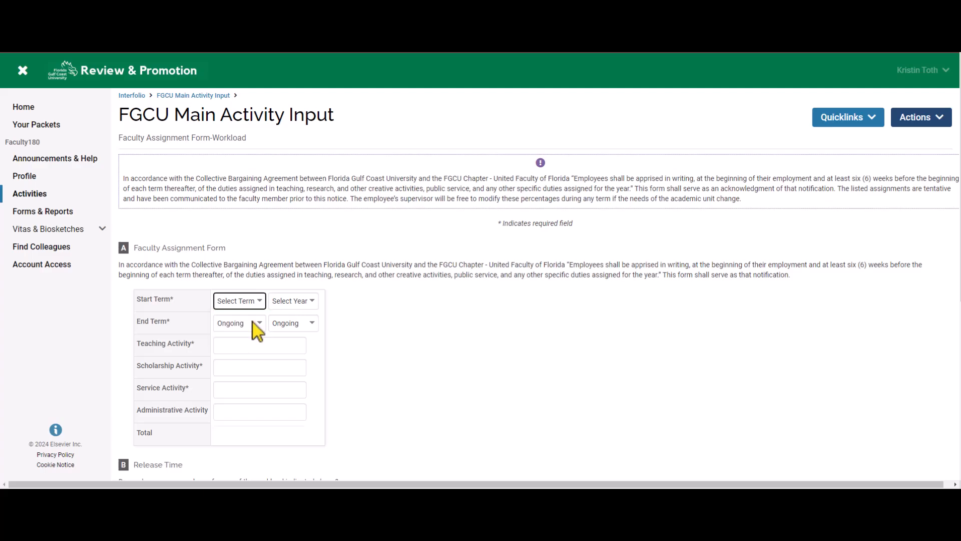
{"action": "left_click", "coordinate": [291, 303]}
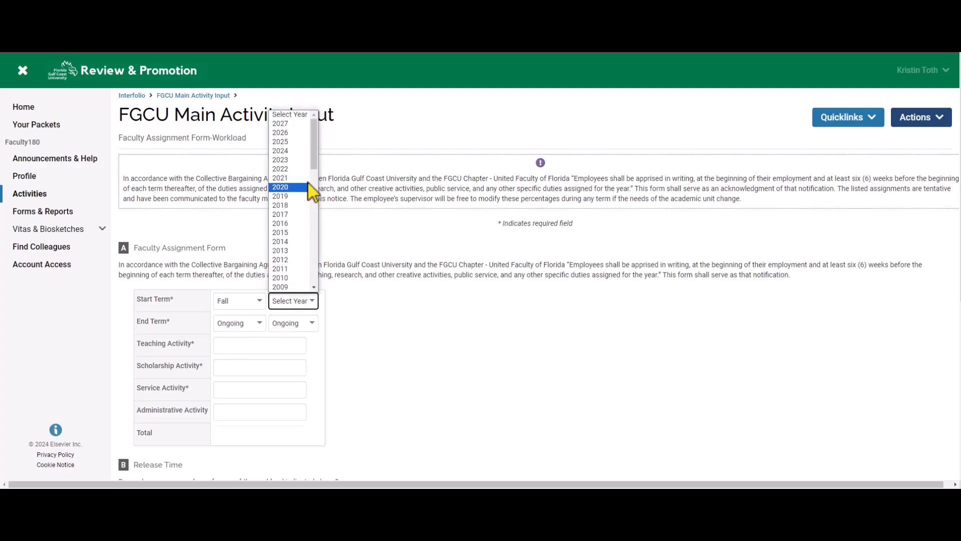
{"action": "left_click", "coordinate": [307, 150]}
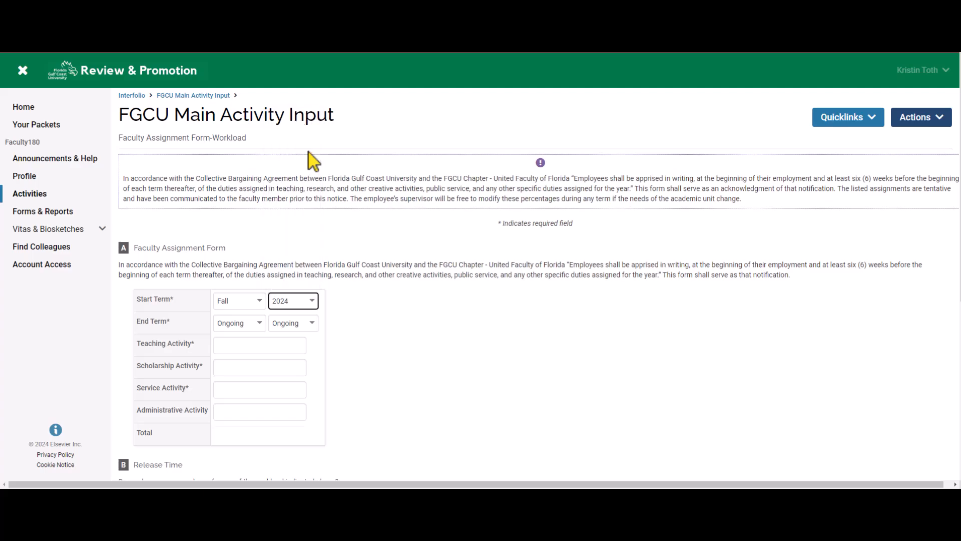
{"action": "left_click", "coordinate": [230, 325]}
{"action": "left_click", "coordinate": [237, 364]}
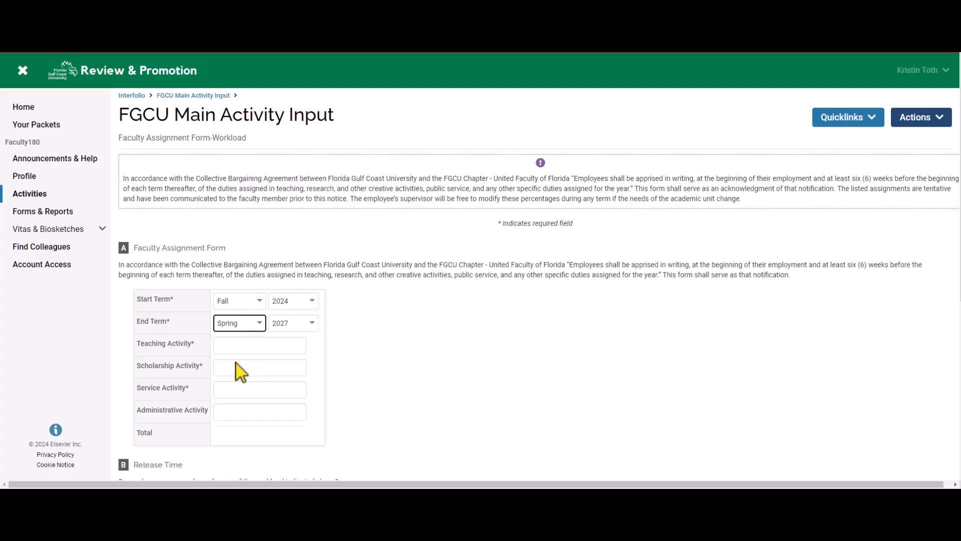
{"action": "left_click", "coordinate": [280, 325]}
{"action": "left_click", "coordinate": [299, 176]}
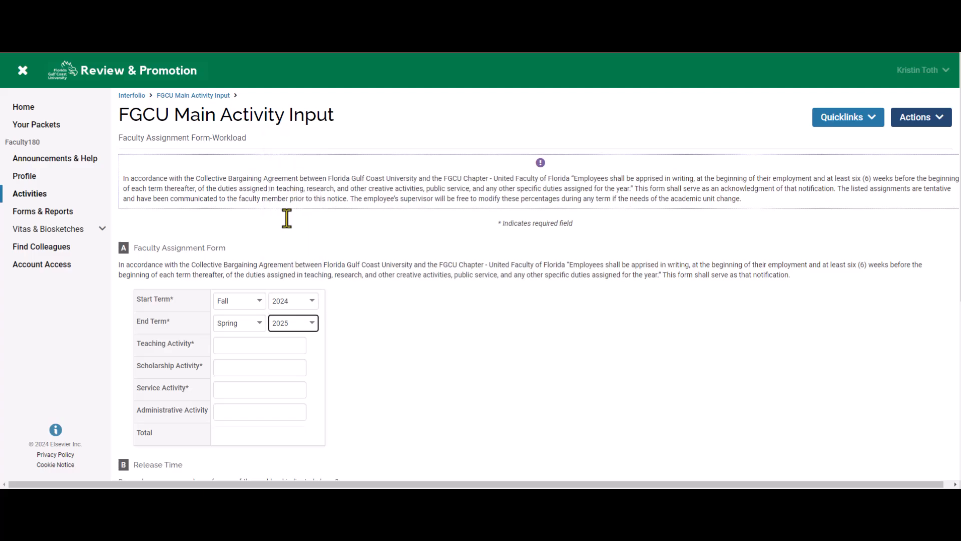
Enter initial activity percentages of Teaching 100, Scholarship 0 and Service 0.
{"action": "left_click", "coordinate": [251, 344]}
{"action": "type", "text": "100"}
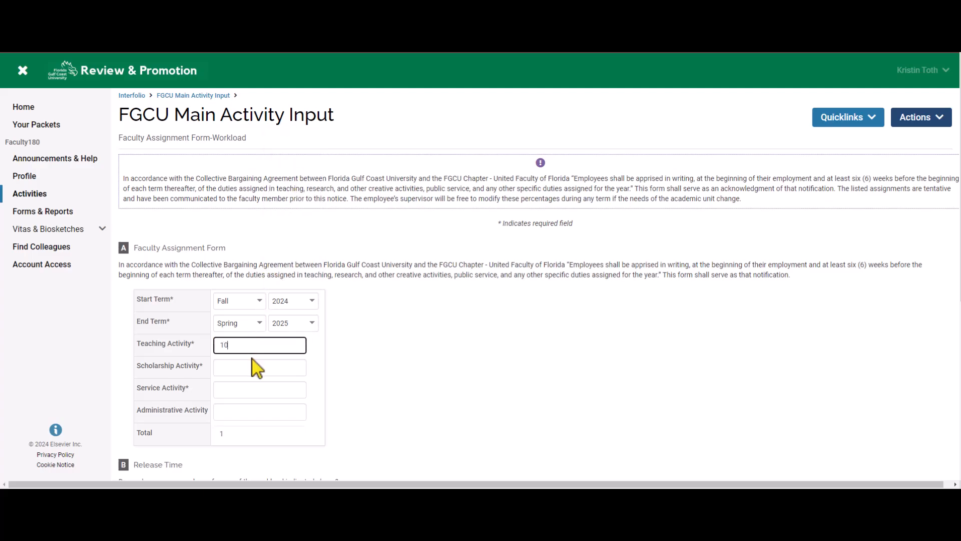
{"action": "left_click", "coordinate": [249, 367]}
{"action": "type", "text": "0"}
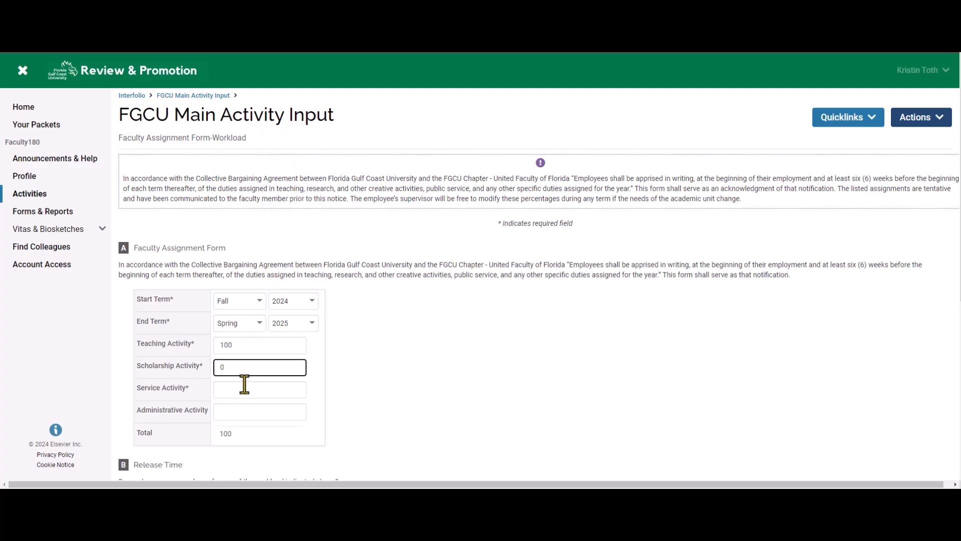
{"action": "left_click", "coordinate": [247, 388]}
{"action": "type", "text": "0"}
Correct the percentages to Teaching 75, Scholarship 20 and Service 5, totalling 100.
{"action": "left_click", "coordinate": [243, 368]}
{"action": "left_click", "coordinate": [238, 343]}
{"action": "key", "text": "BackSpace"}
{"action": "key", "text": "BackSpace"}
{"action": "key", "text": "BackSpace"}
{"action": "type", "text": "75"}
{"action": "left_click", "coordinate": [236, 368]}
{"action": "type", "text": "25"}
{"action": "key", "text": "BackSpace"}
{"action": "type", "text": "0"}
{"action": "left_click", "coordinate": [238, 394]}
{"action": "type", "text": "5"}
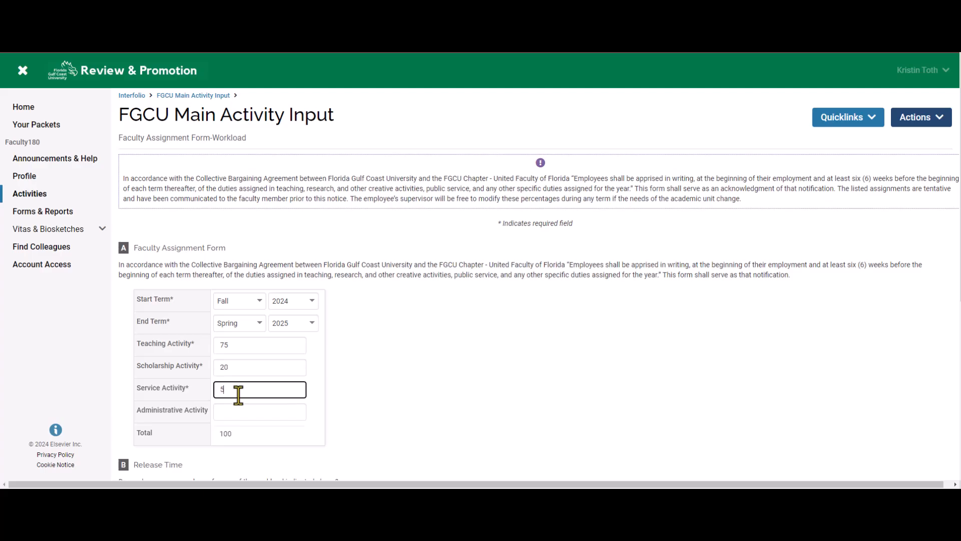
{"action": "left_click_drag", "start_coordinate": [960, 245], "coordinate": [950, 397]}
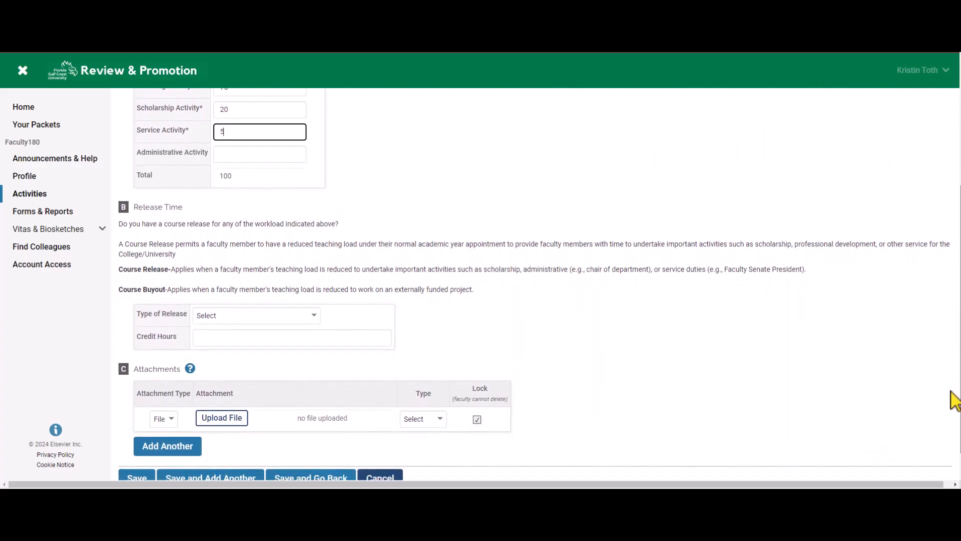
Set Release Time to an Administrative Role release worth 3 credit hours.
{"action": "left_click", "coordinate": [596, 311]}
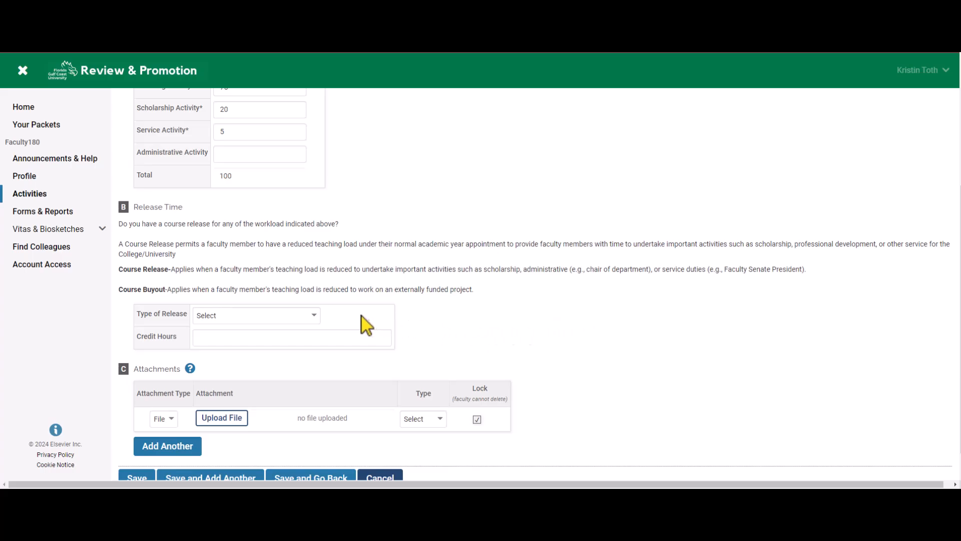
{"action": "left_click", "coordinate": [314, 316]}
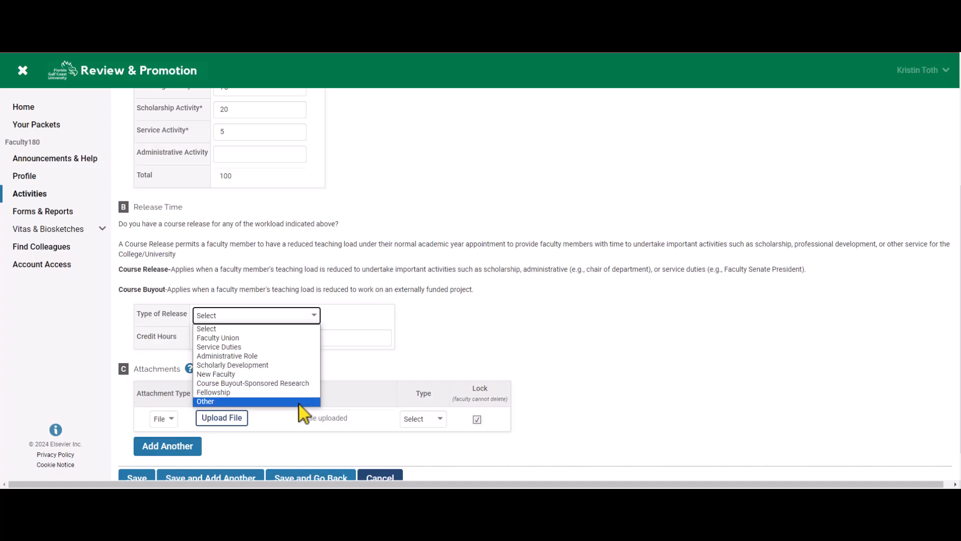
{"action": "left_click", "coordinate": [300, 402]}
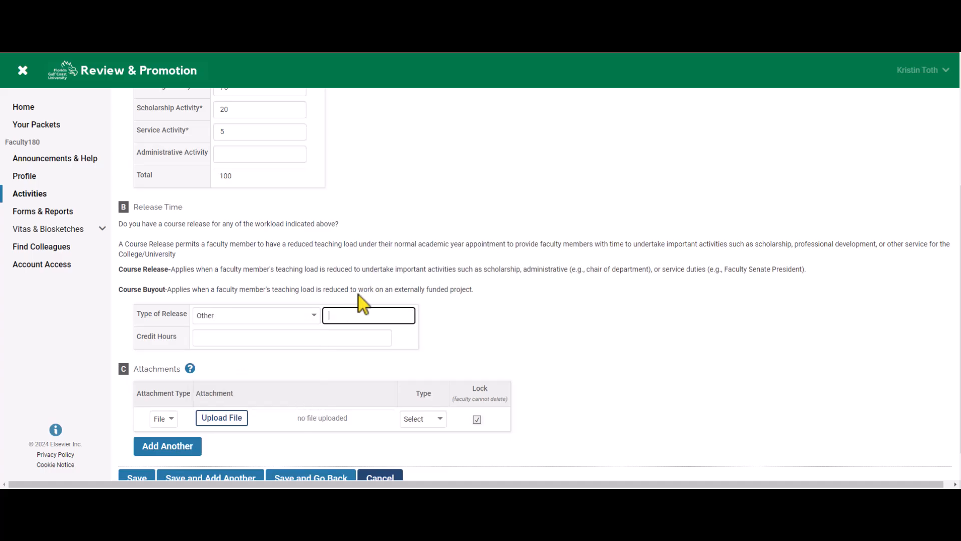
{"action": "left_click", "coordinate": [312, 316]}
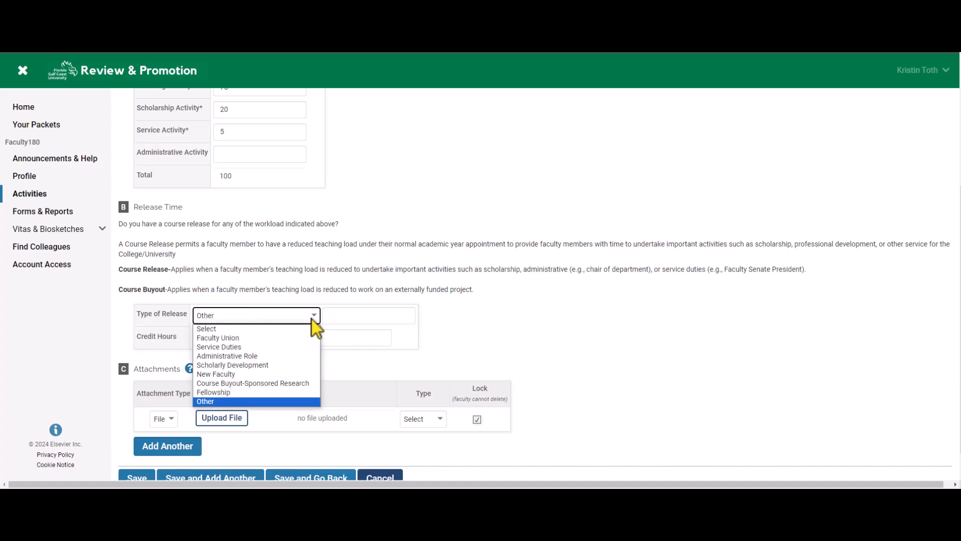
{"action": "left_click", "coordinate": [300, 356]}
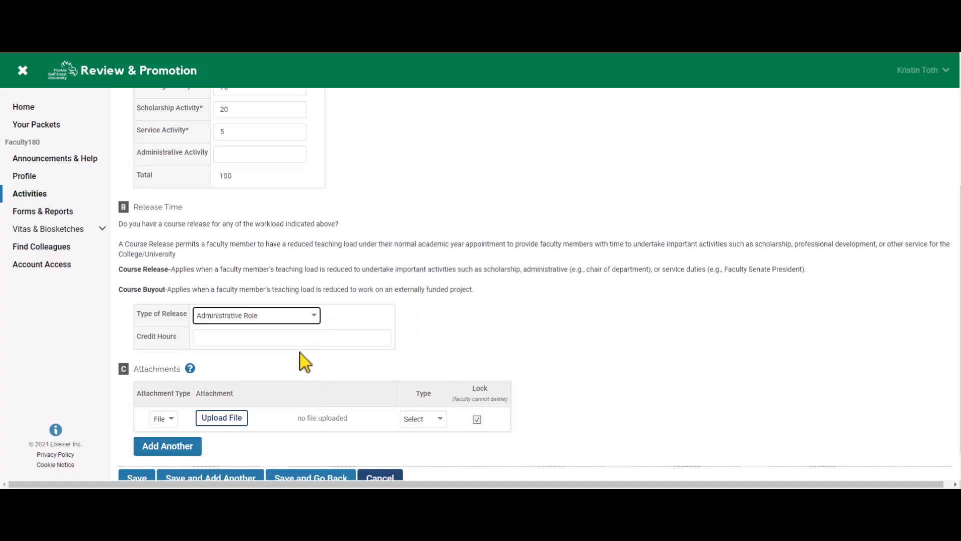
{"action": "left_click", "coordinate": [299, 345]}
{"action": "type", "text": "3"}
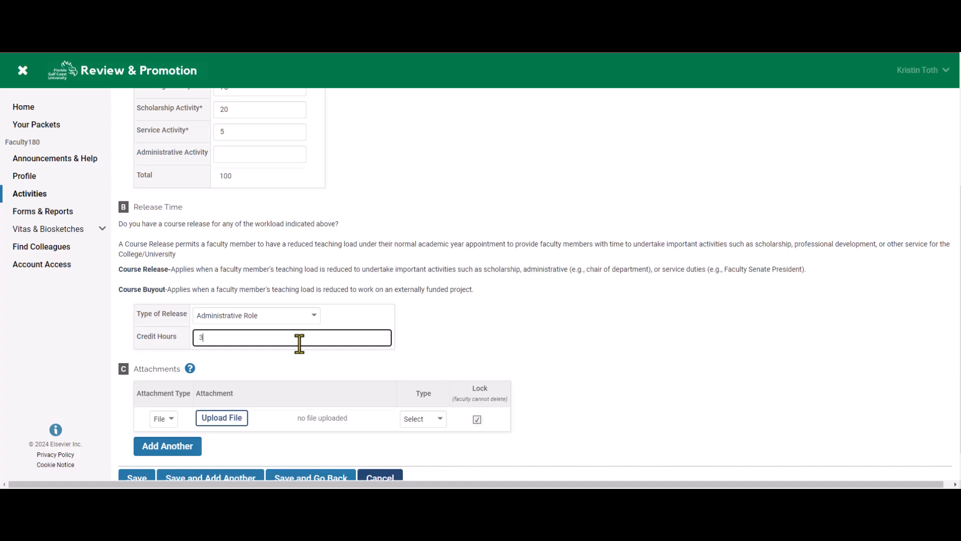
{"action": "left_click", "coordinate": [553, 345]}
{"action": "scroll", "coordinate": [558, 355], "scroll_direction": "down", "scroll_amount": 1}
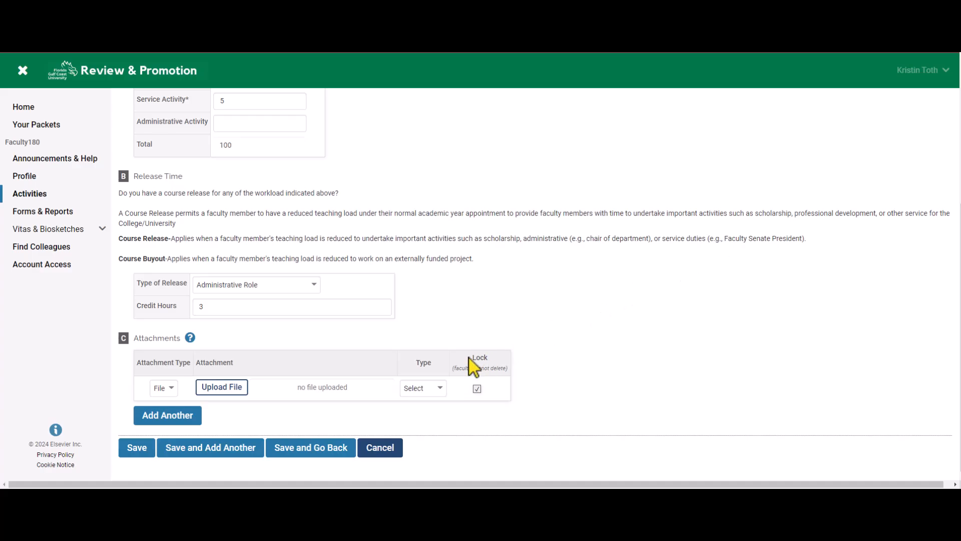
Save the 75/20/5 workload entry and return to the activity page.
{"action": "left_click", "coordinate": [344, 456]}
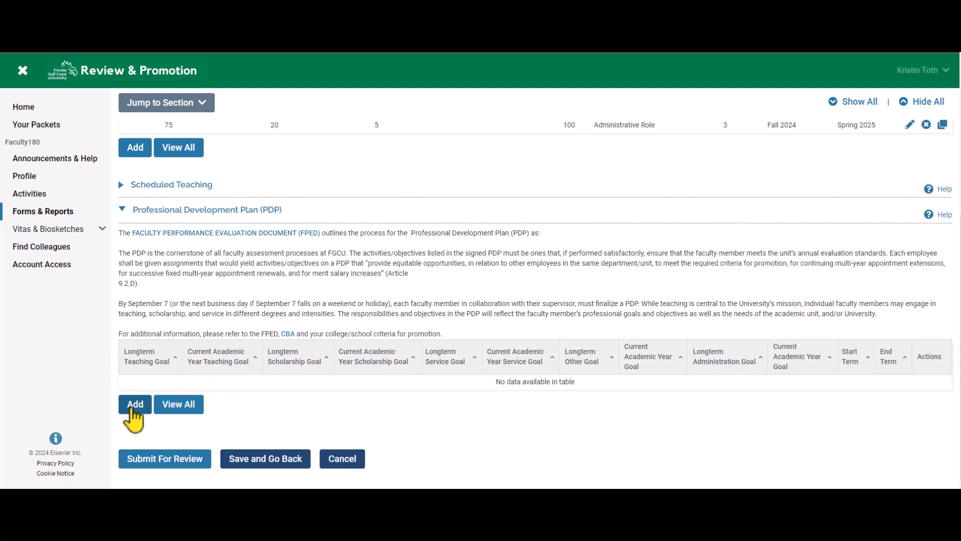
Add a PDP entry with Start Term Fall 2024 and End Term Spring 2025.
{"action": "left_click", "coordinate": [132, 411]}
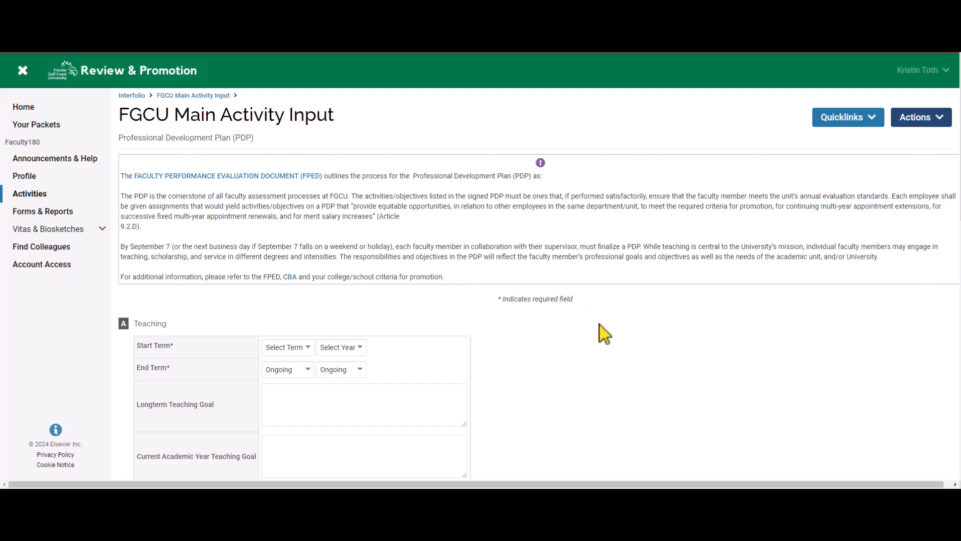
{"action": "scroll", "coordinate": [599, 325], "scroll_direction": "down", "scroll_amount": 3}
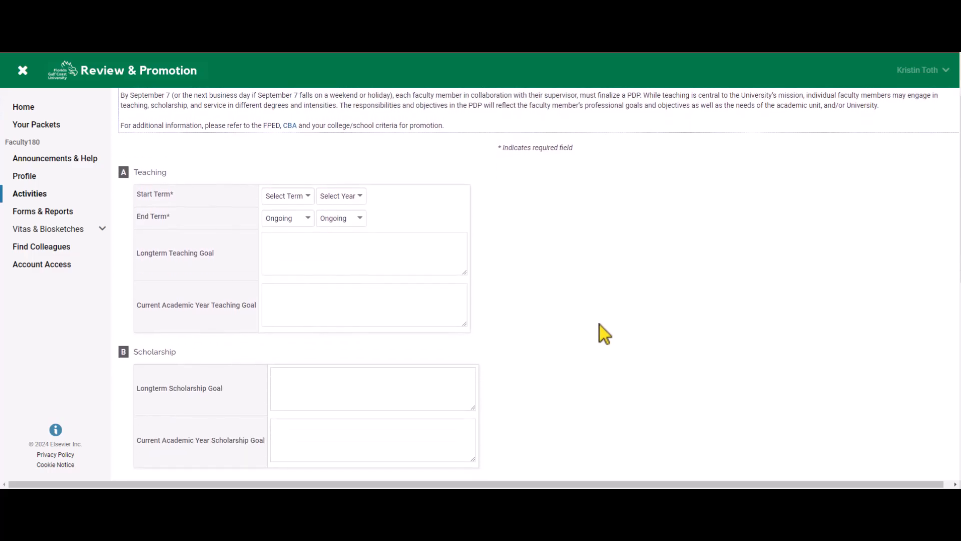
{"action": "left_click", "coordinate": [303, 198]}
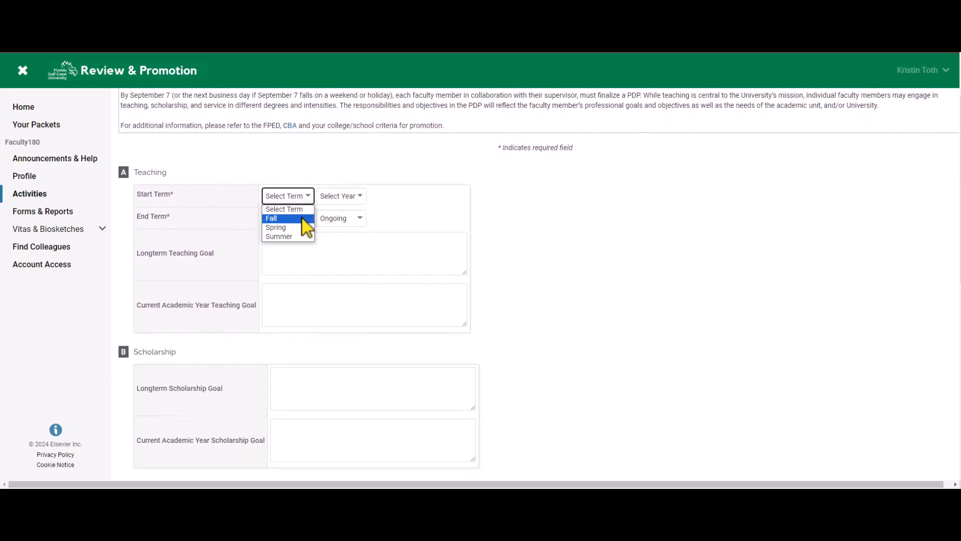
{"action": "left_click", "coordinate": [303, 218]}
{"action": "left_click", "coordinate": [343, 197]}
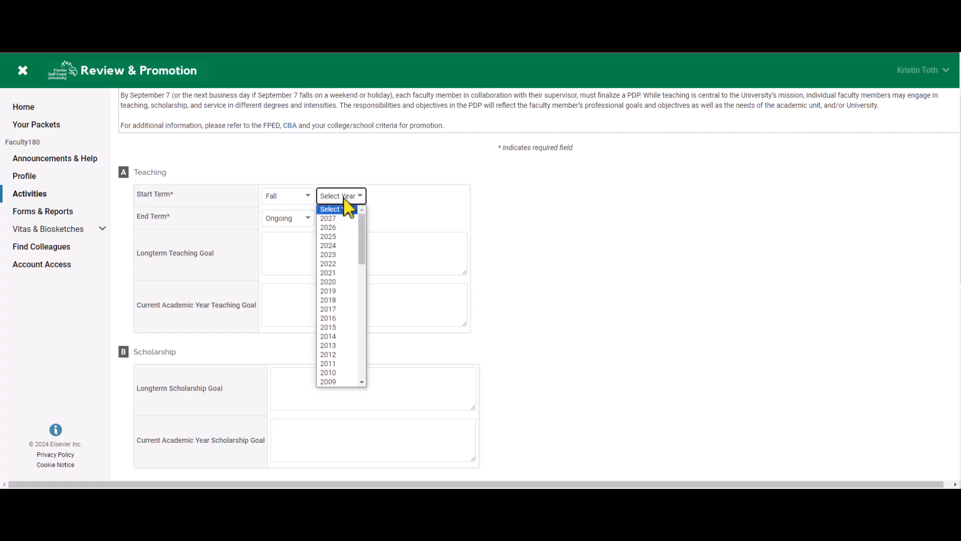
{"action": "left_click", "coordinate": [343, 246]}
{"action": "left_click", "coordinate": [306, 223]}
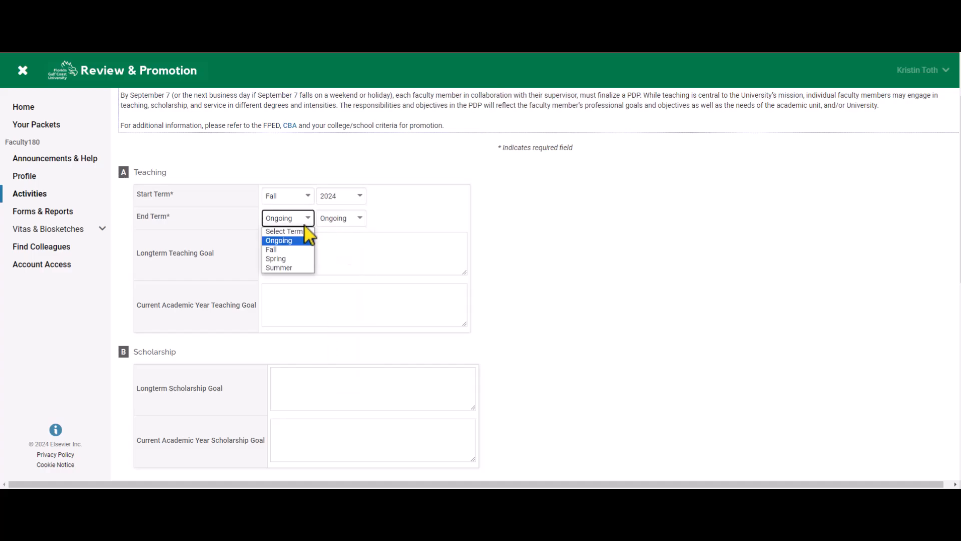
{"action": "left_click", "coordinate": [302, 264]}
{"action": "left_click", "coordinate": [334, 221]}
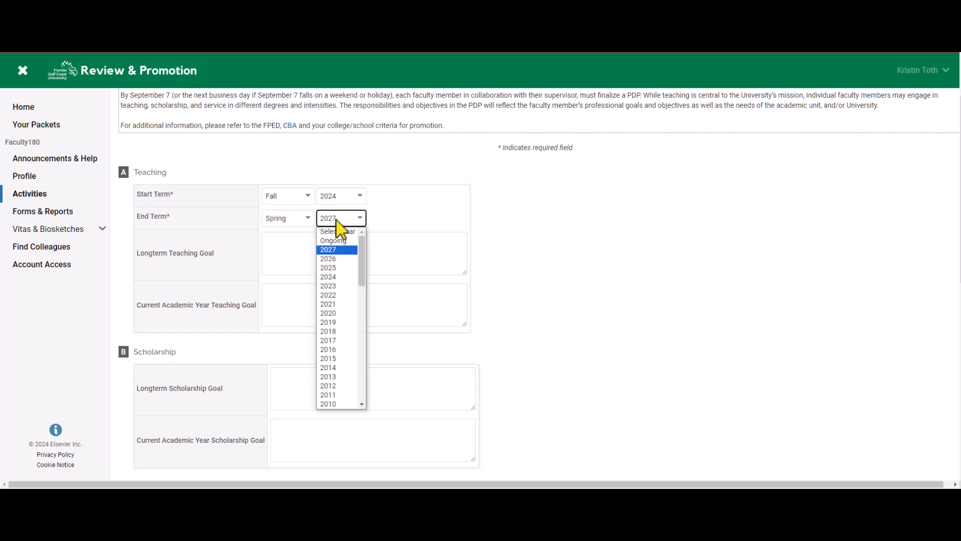
{"action": "left_click", "coordinate": [336, 268]}
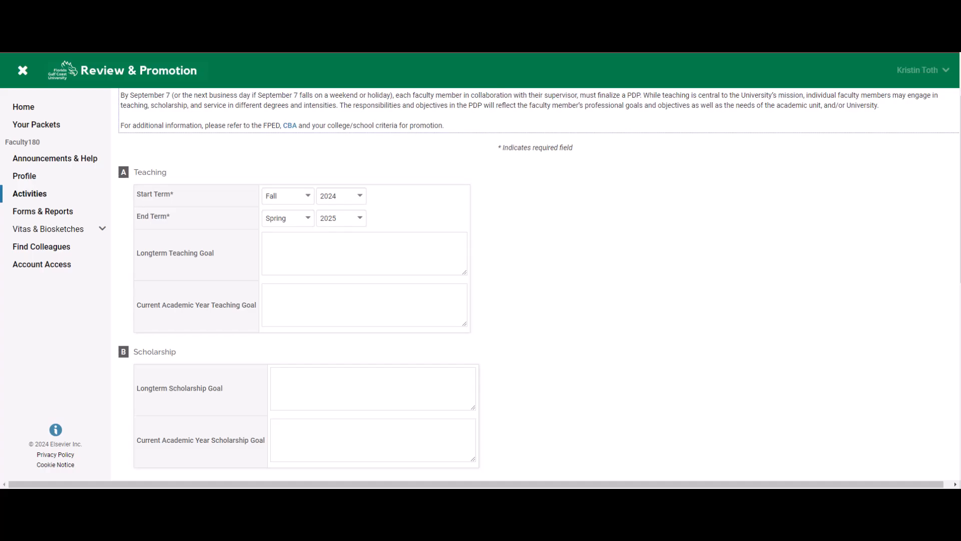
Paste the long-term teaching goal, then add current-year goals: piloting a new course and mentoring three students.
{"action": "left_click", "coordinate": [300, 243]}
{"action": "type", "text": "My long-term teaching goals are to incorporate student SPOI results into my course. I also plan to integrate new technology into my courses."}
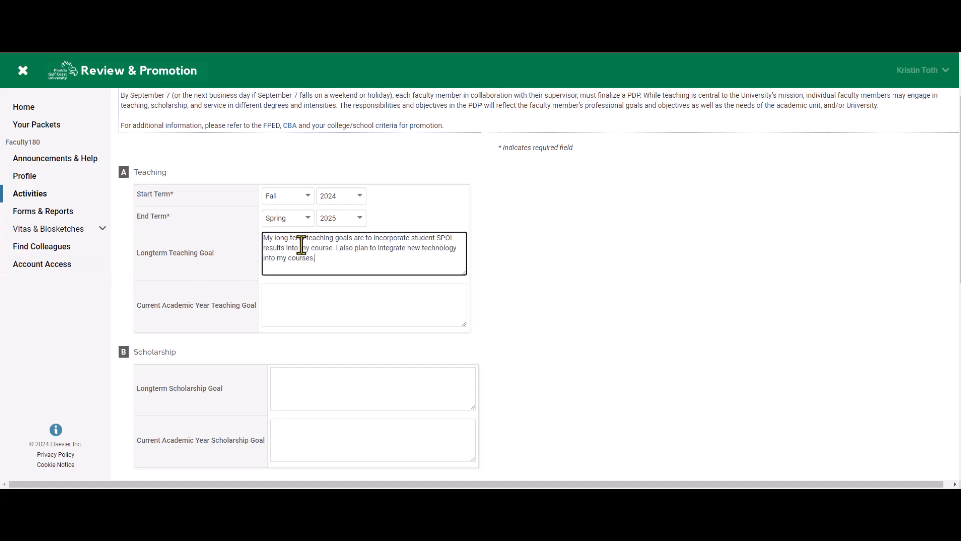
{"action": "left_click", "coordinate": [322, 302]}
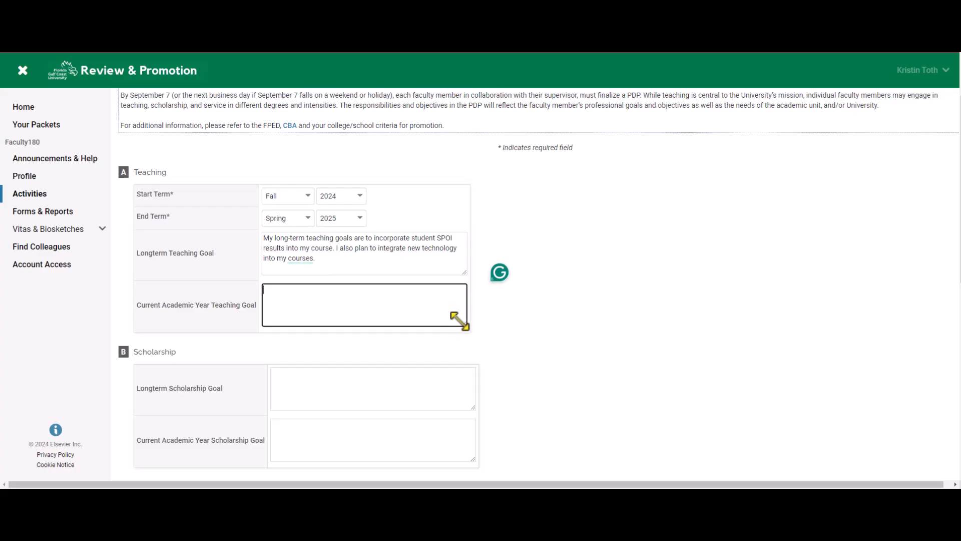
{"action": "left_click_drag", "start_coordinate": [458, 321], "coordinate": [521, 380]}
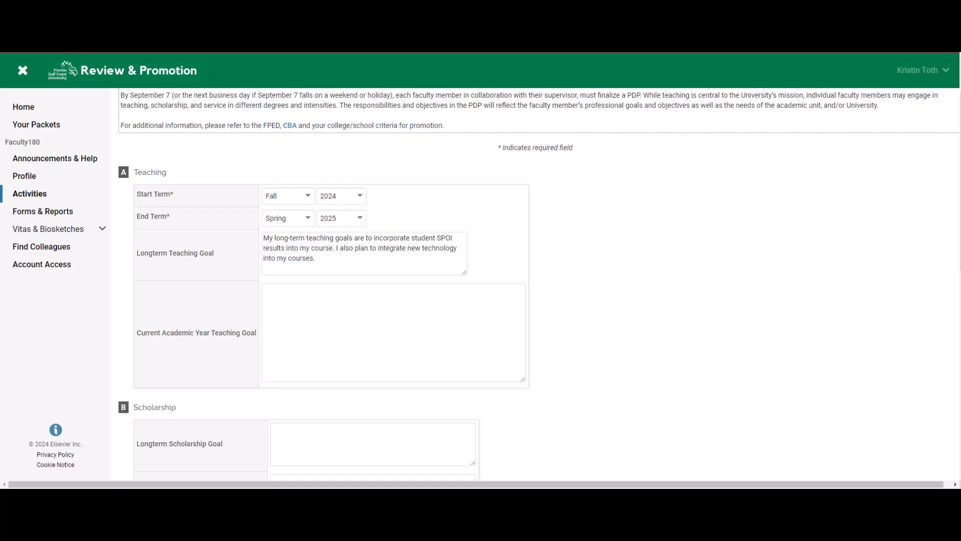
{"action": "left_click", "coordinate": [292, 294]}
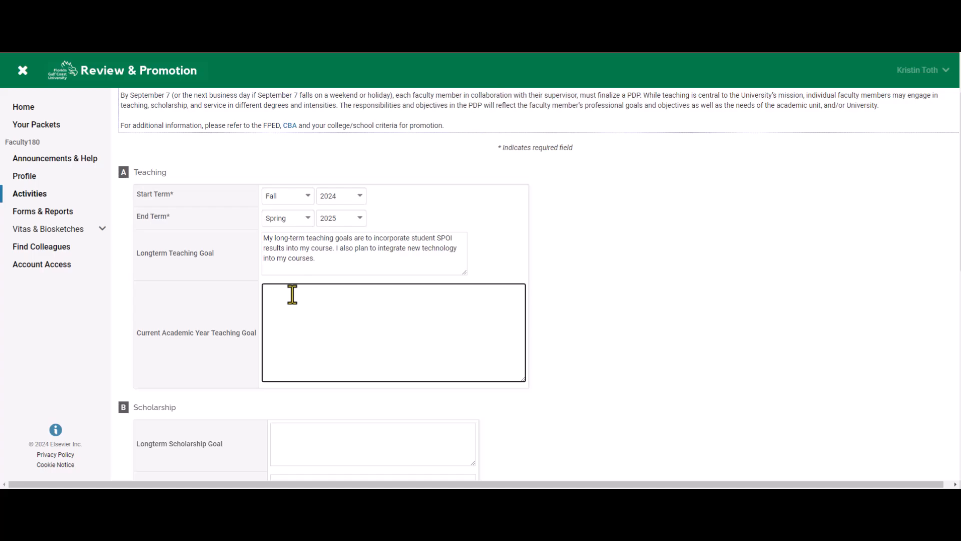
{"action": "type", "text": "•\tPiloting a new course. •\tMentoring three students."}
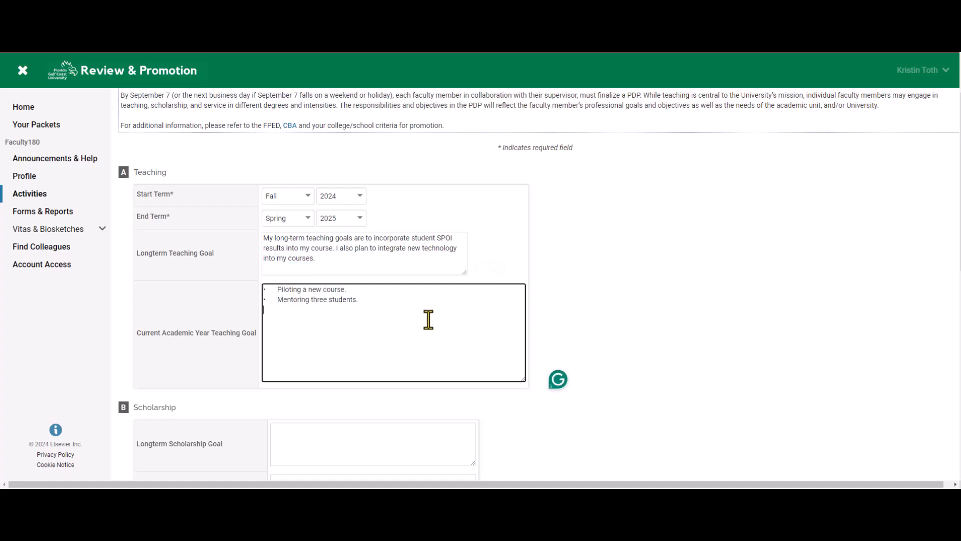
Answer No to applying for promotion within two years and save the goals entry.
{"action": "scroll", "coordinate": [716, 311], "scroll_direction": "down", "scroll_amount": 4}
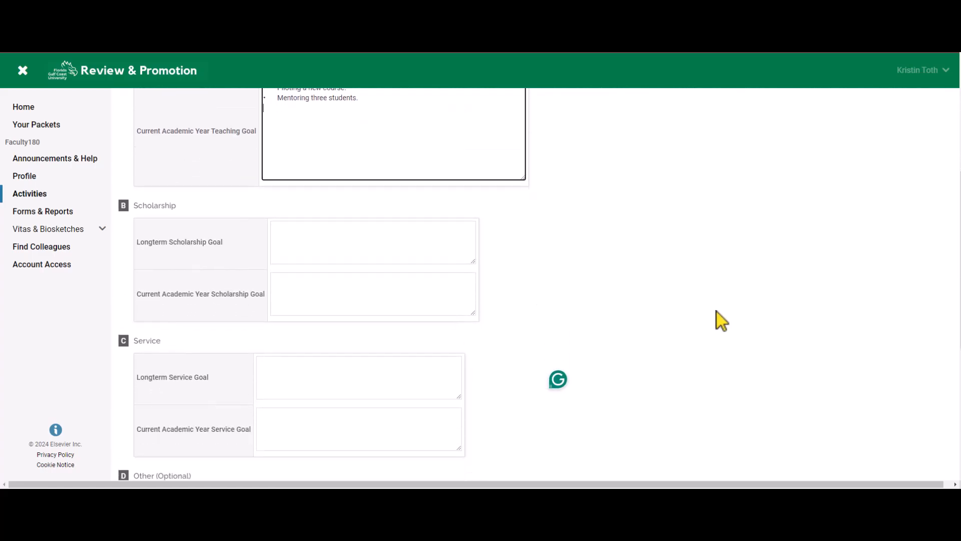
{"action": "scroll", "coordinate": [717, 311], "scroll_direction": "down", "scroll_amount": 2}
{"action": "scroll", "coordinate": [717, 311], "scroll_direction": "down", "scroll_amount": 2}
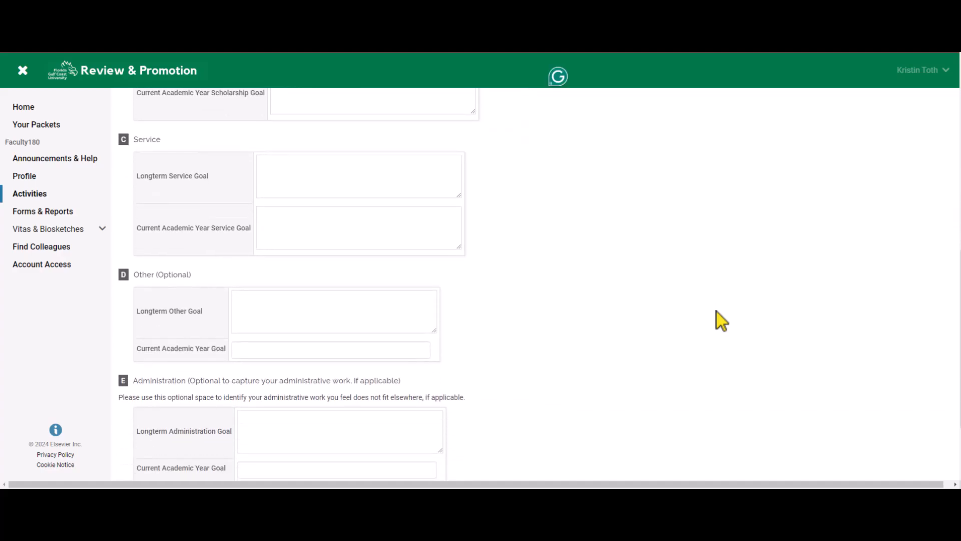
{"action": "scroll", "coordinate": [716, 311], "scroll_direction": "down", "scroll_amount": 2}
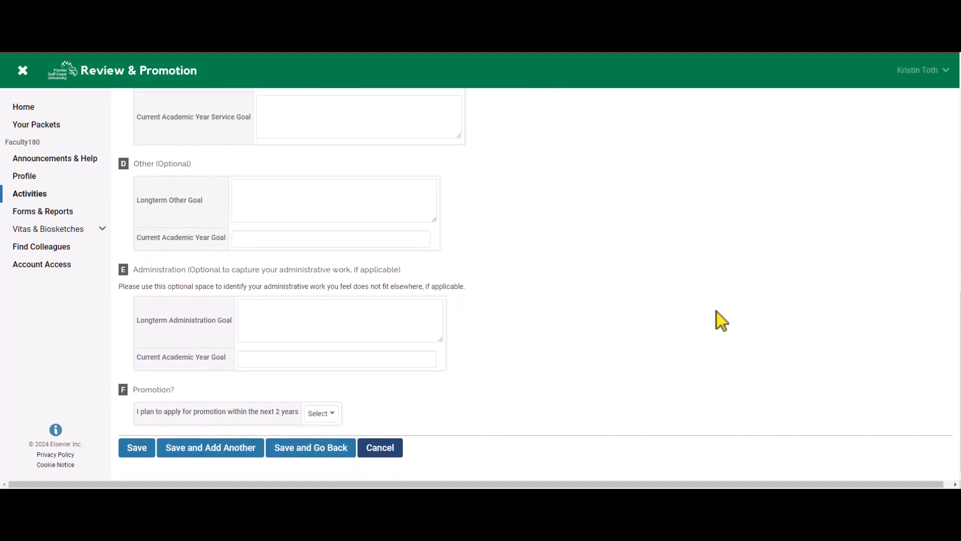
{"action": "left_click", "coordinate": [318, 414]}
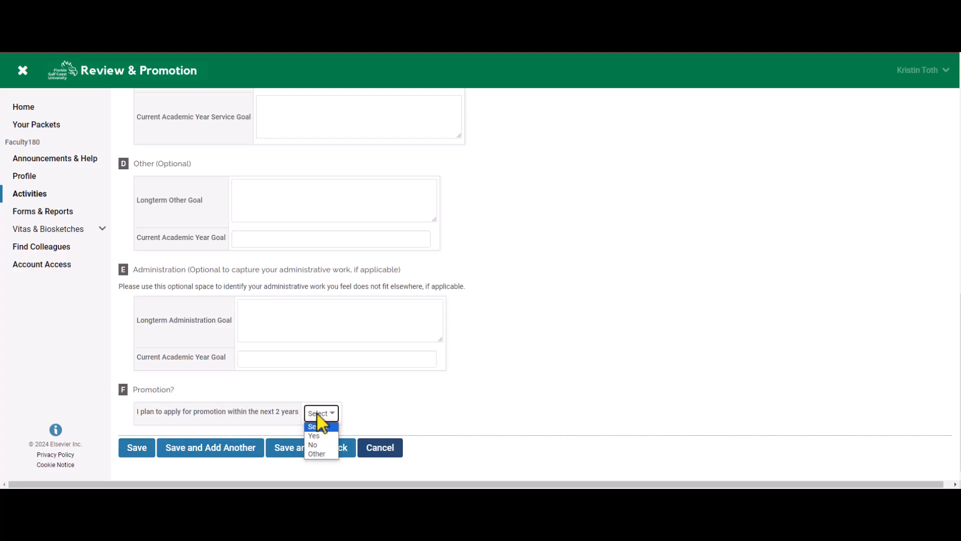
{"action": "left_click", "coordinate": [318, 454]}
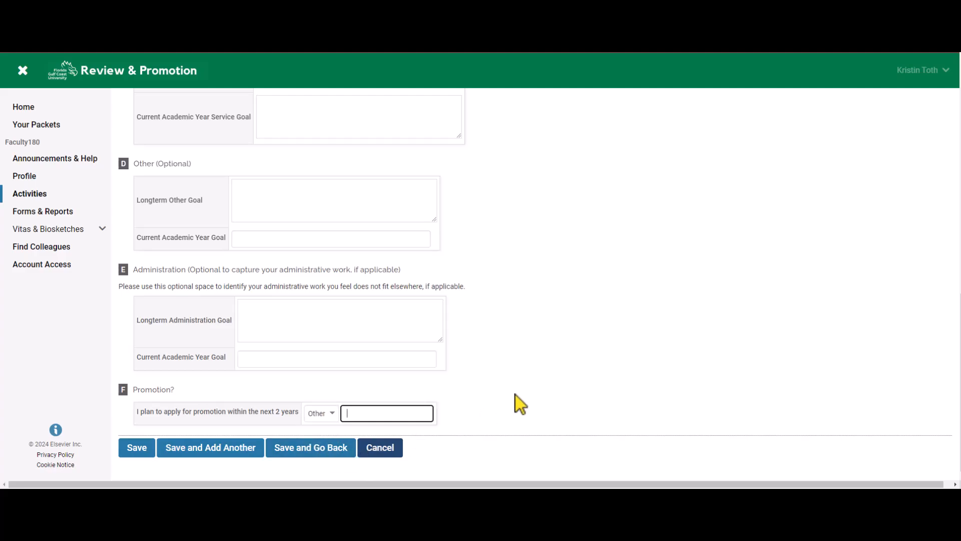
{"action": "left_click", "coordinate": [312, 417]}
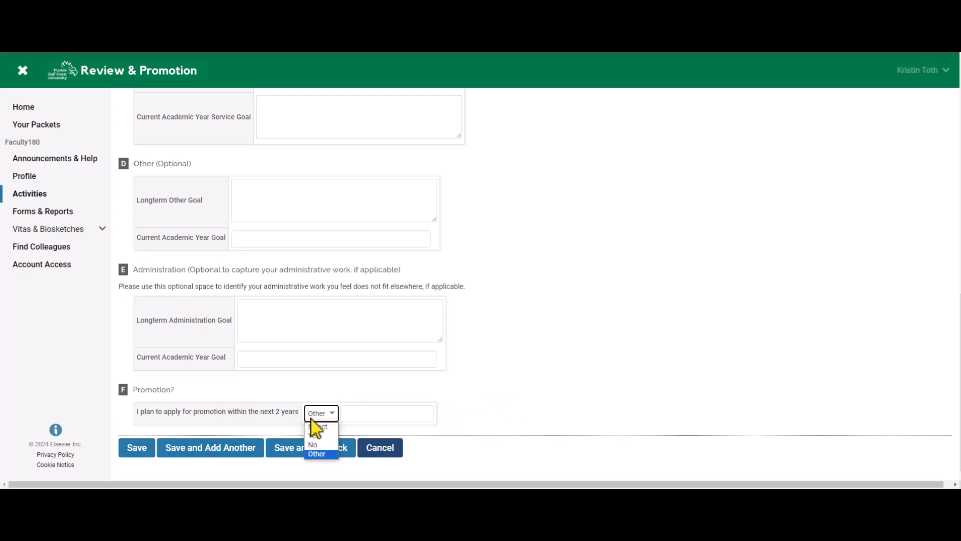
{"action": "left_click", "coordinate": [321, 445]}
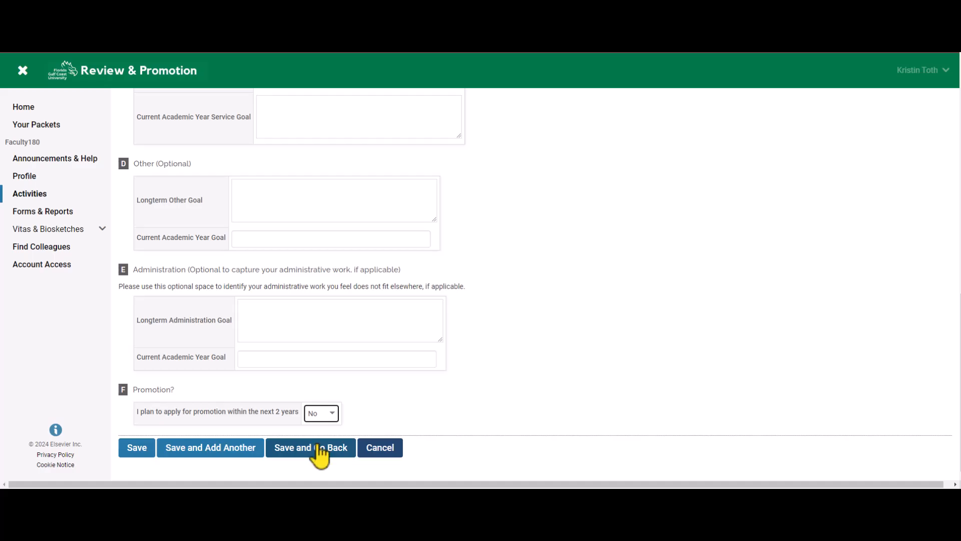
{"action": "left_click", "coordinate": [319, 453]}
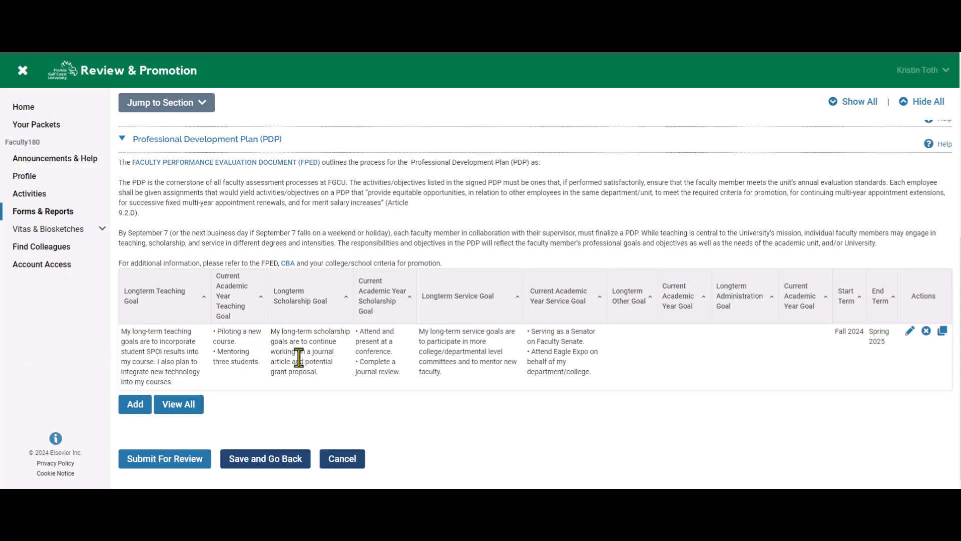
{"action": "left_click", "coordinate": [910, 332]}
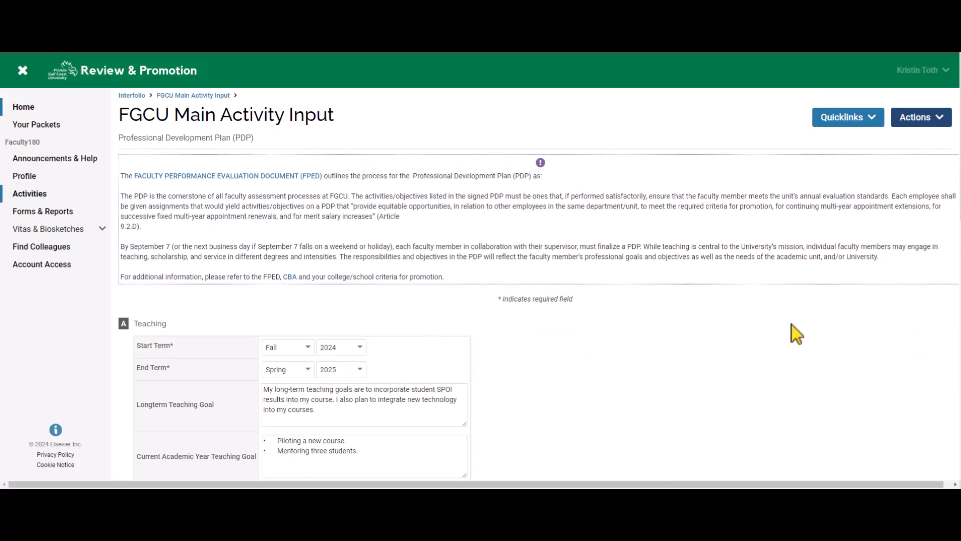
{"action": "scroll", "coordinate": [666, 359], "scroll_direction": "down", "scroll_amount": 1}
{"action": "scroll", "coordinate": [666, 358], "scroll_direction": "down", "scroll_amount": 4}
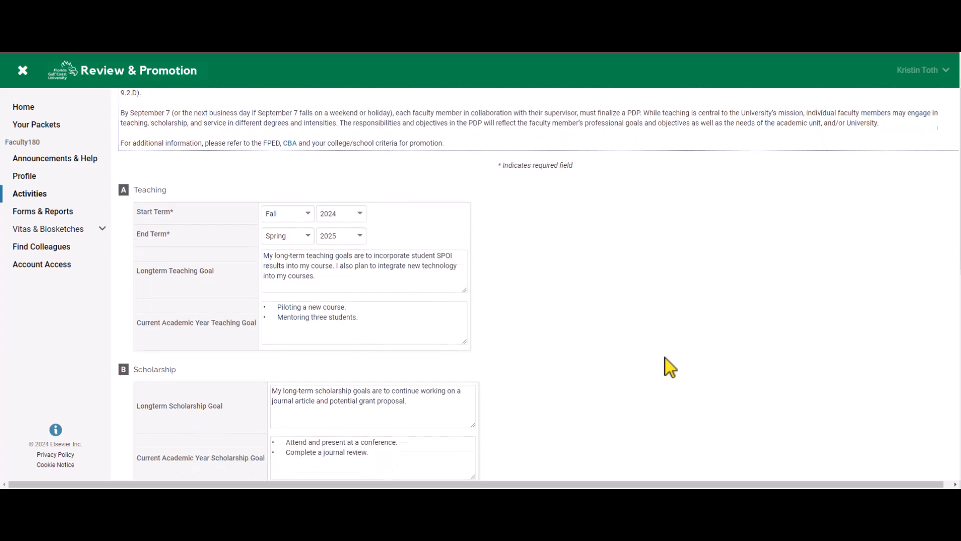
{"action": "scroll", "coordinate": [665, 357], "scroll_direction": "down", "scroll_amount": 3}
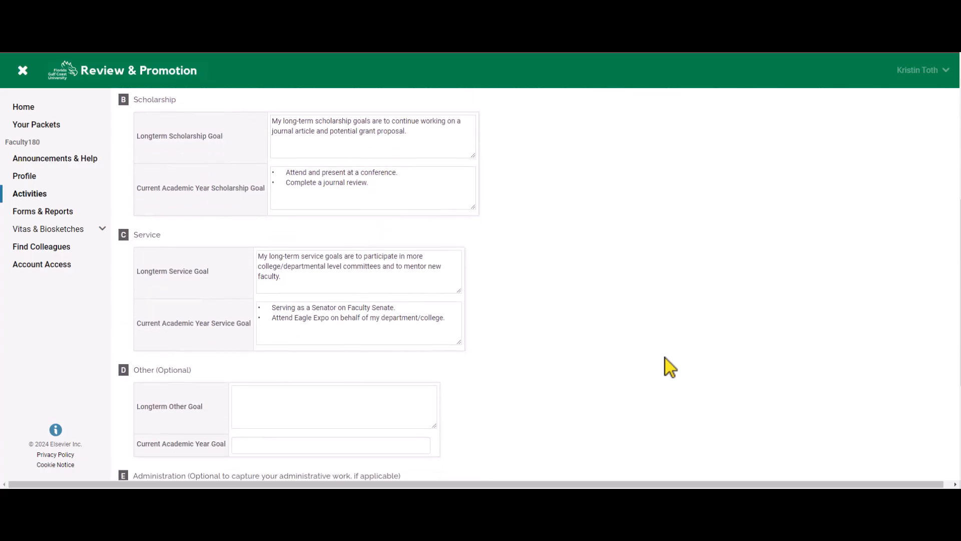
{"action": "left_click", "coordinate": [307, 413]}
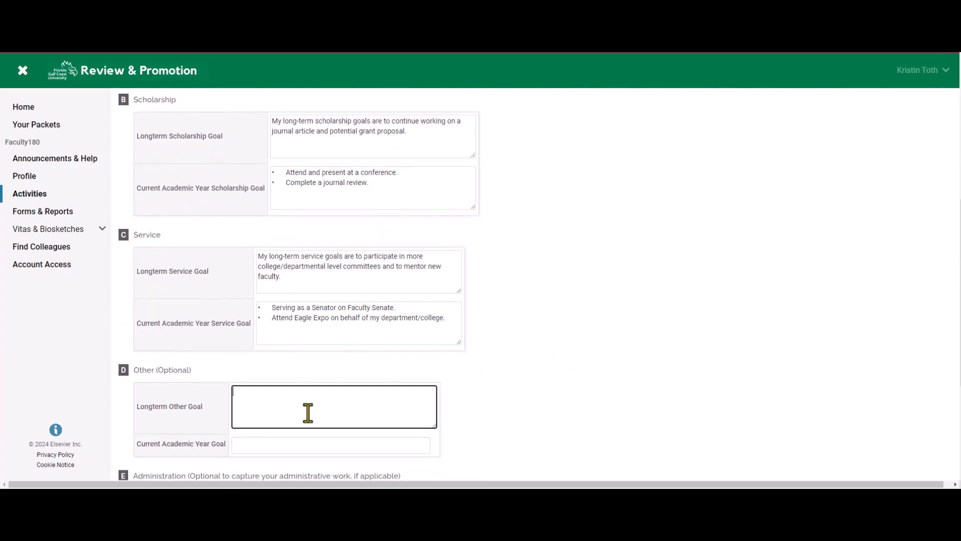
{"action": "scroll", "coordinate": [493, 433], "scroll_direction": "down", "scroll_amount": 4}
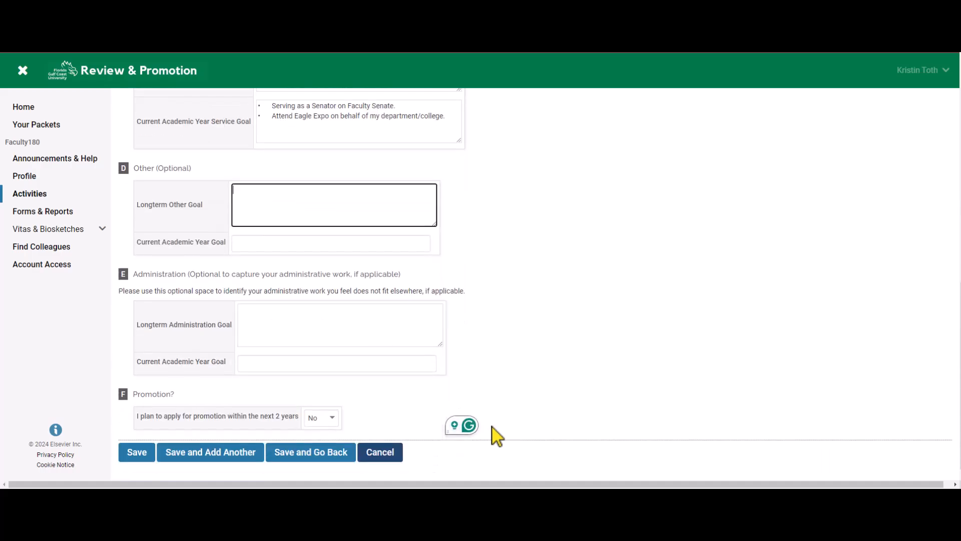
{"action": "left_click", "coordinate": [323, 454]}
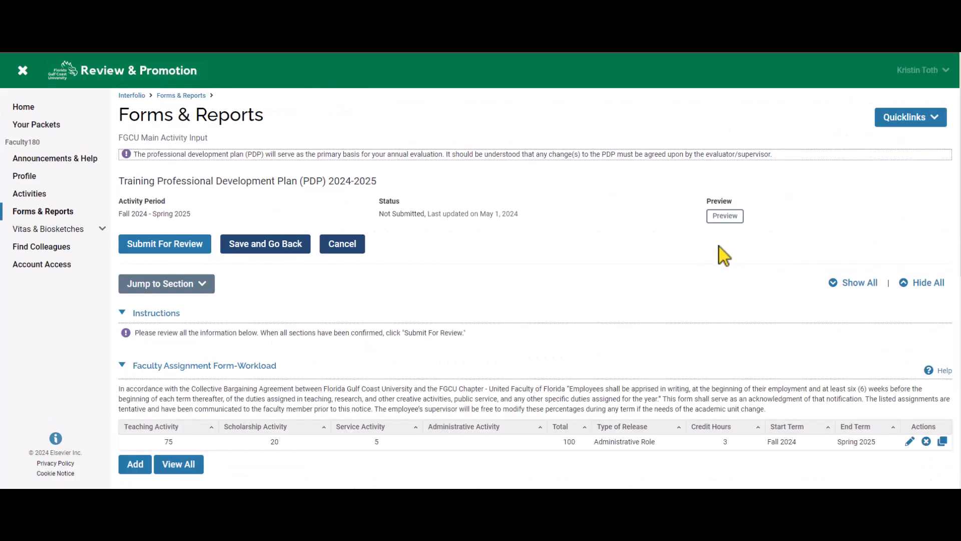
Preview the Training PDP 2024-2025 through the Preview Vita dialog, then submit it for review.
{"action": "left_click", "coordinate": [729, 218]}
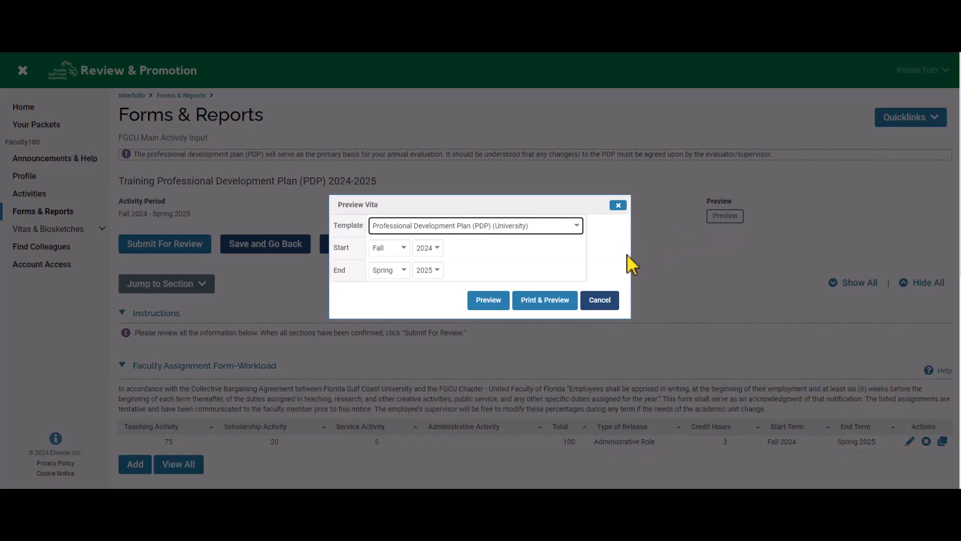
{"action": "left_click", "coordinate": [483, 302]}
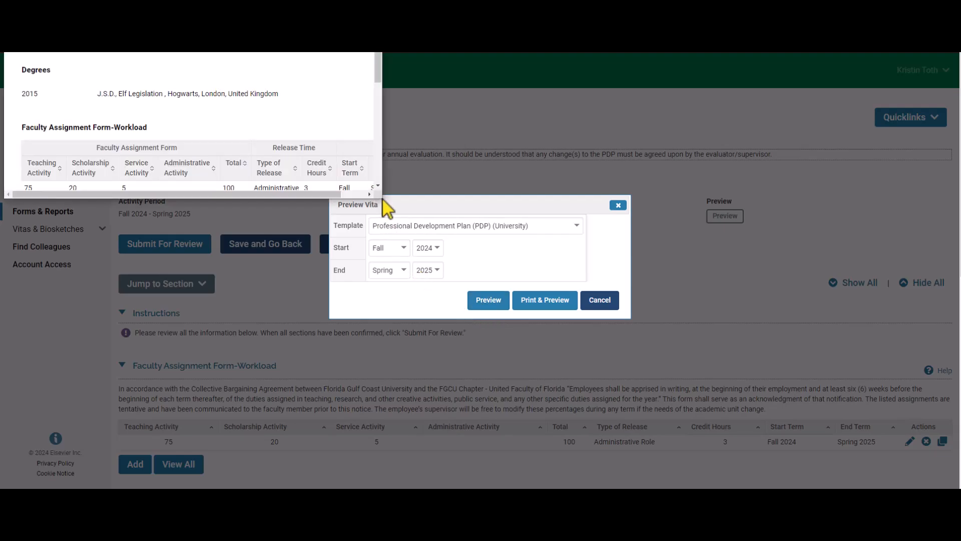
{"action": "left_click_drag", "start_coordinate": [382, 199], "coordinate": [631, 479]}
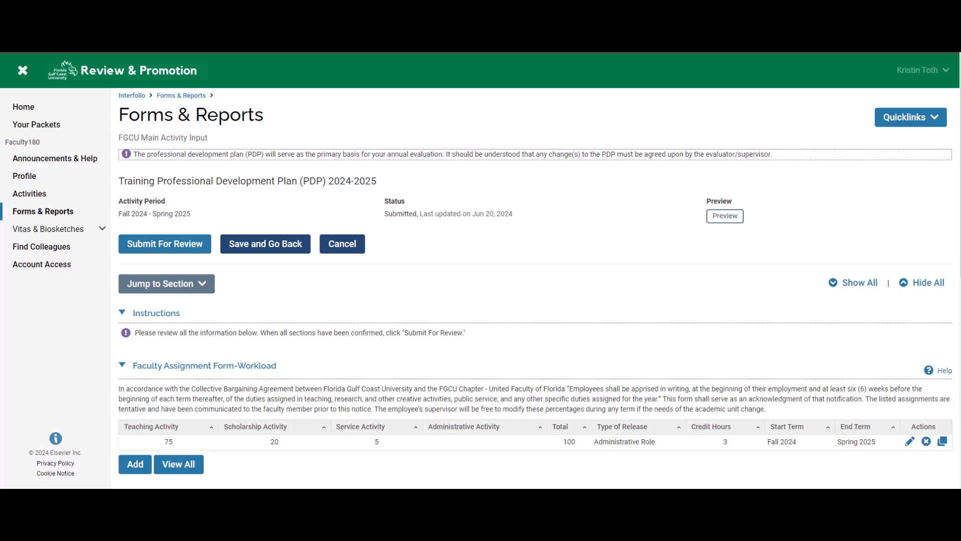
{"action": "left_click", "coordinate": [206, 248]}
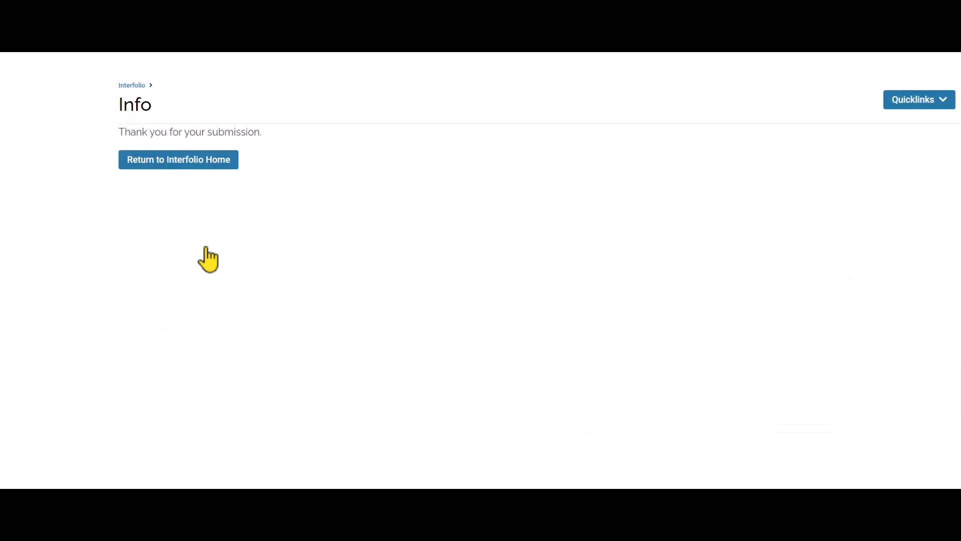
In Forms & Reports, confirm Training PDP 2024-2025 shows Submitted and open it.
{"action": "left_click", "coordinate": [185, 173]}
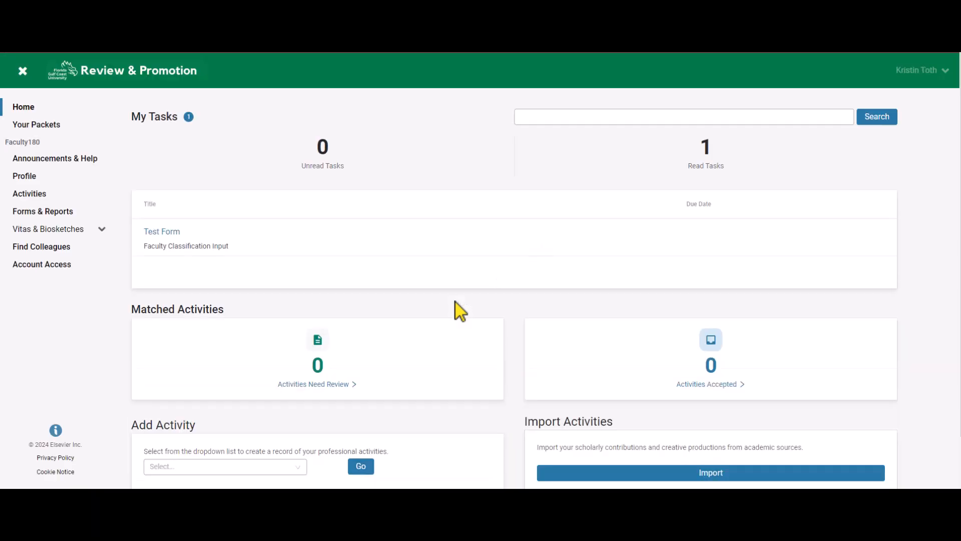
{"action": "left_click", "coordinate": [98, 215]}
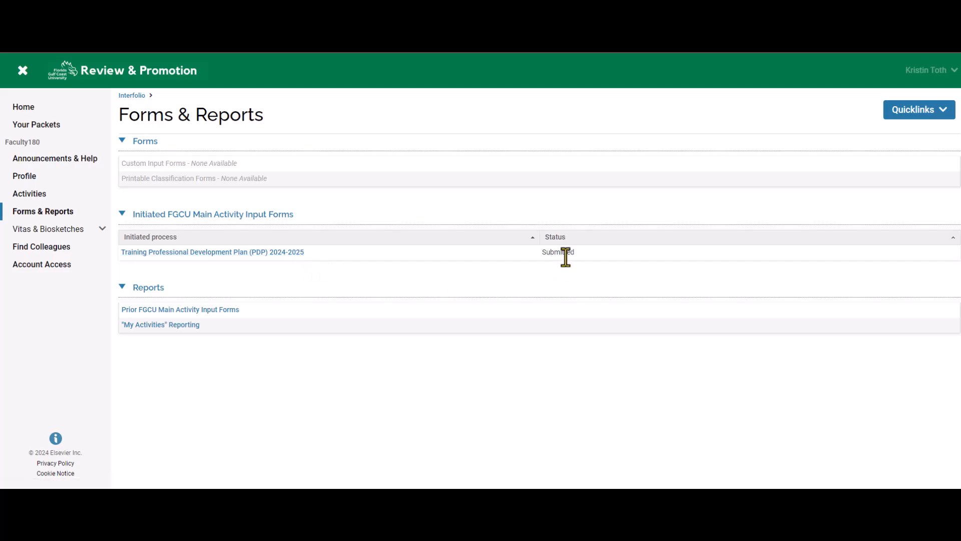
{"action": "left_click_drag", "start_coordinate": [578, 254], "coordinate": [518, 257]}
{"action": "left_click", "coordinate": [496, 275]}
{"action": "left_click", "coordinate": [284, 253]}
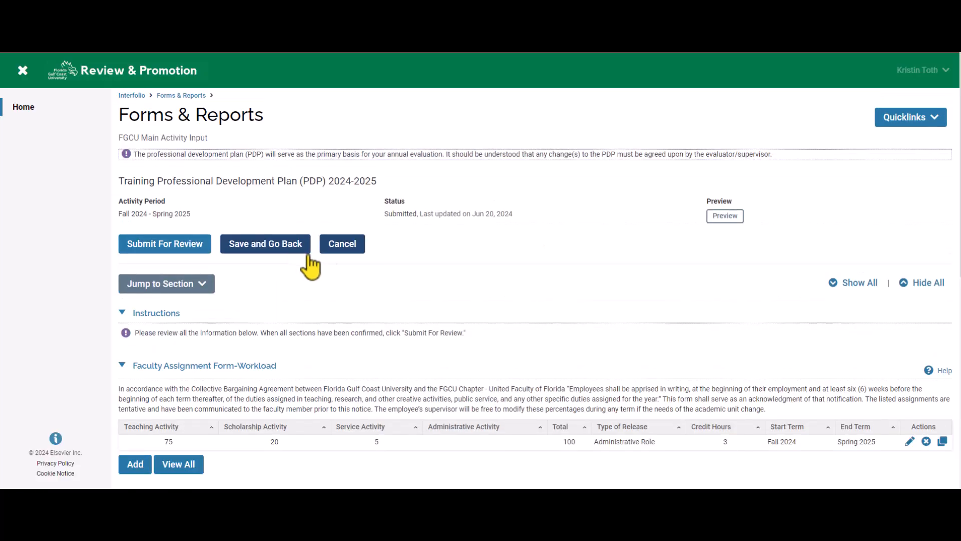
Highlight the form's Submitted status and last-updated date.
{"action": "left_click_drag", "start_coordinate": [506, 216], "coordinate": [383, 222]}
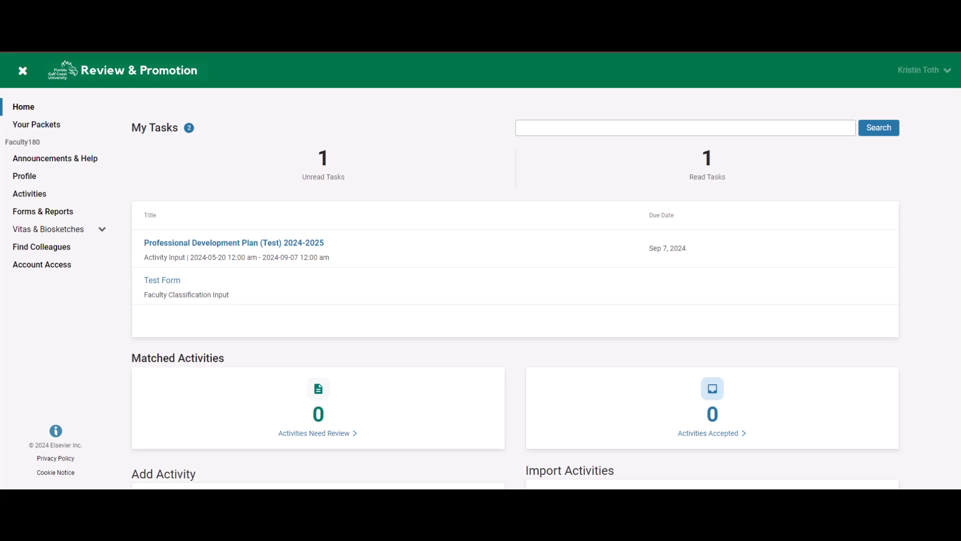
Read the administrator's revision note on Professional Development Plan (Test) 2024-2025, then resubmit it for review.
{"action": "left_click", "coordinate": [224, 246]}
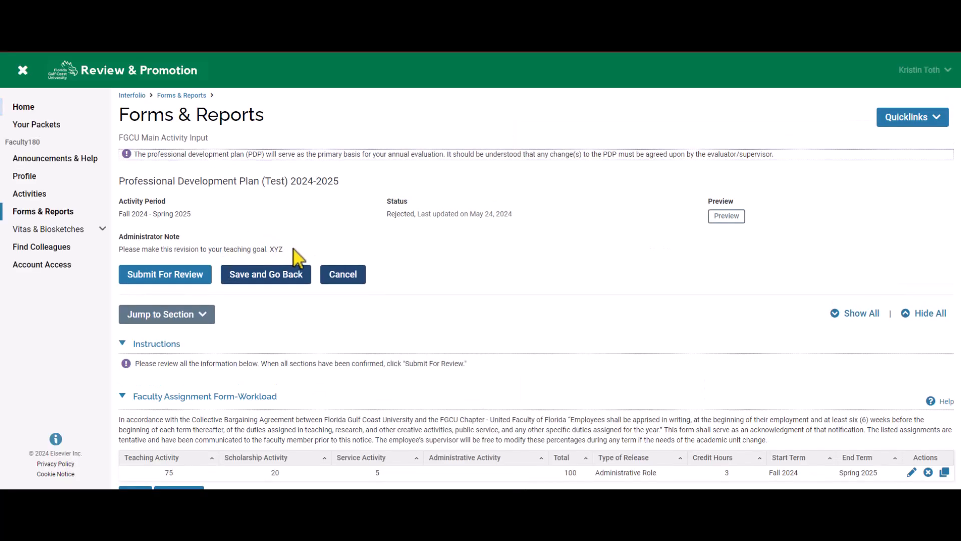
{"action": "left_click_drag", "start_coordinate": [289, 252], "coordinate": [142, 236]}
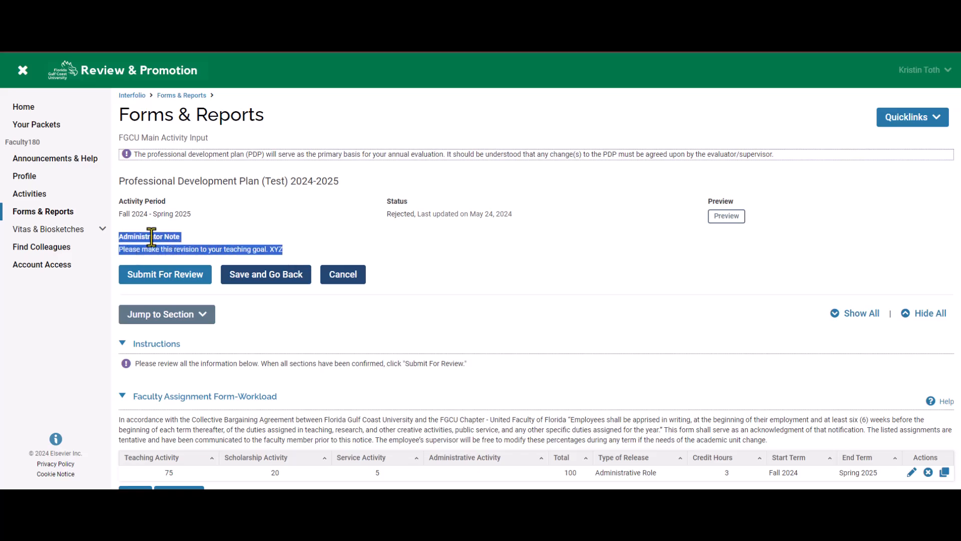
{"action": "left_click", "coordinate": [535, 266]}
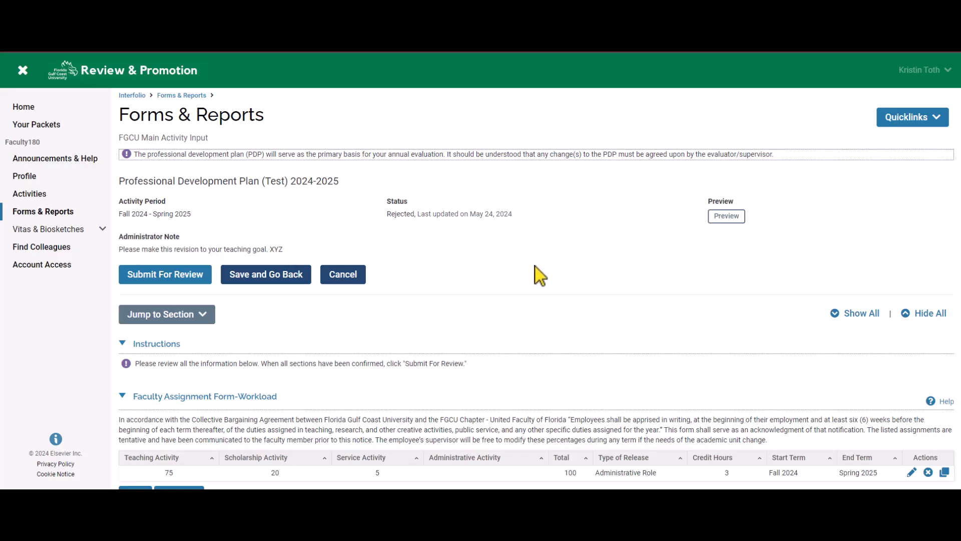
{"action": "scroll", "coordinate": [540, 275], "scroll_direction": "down", "scroll_amount": 10}
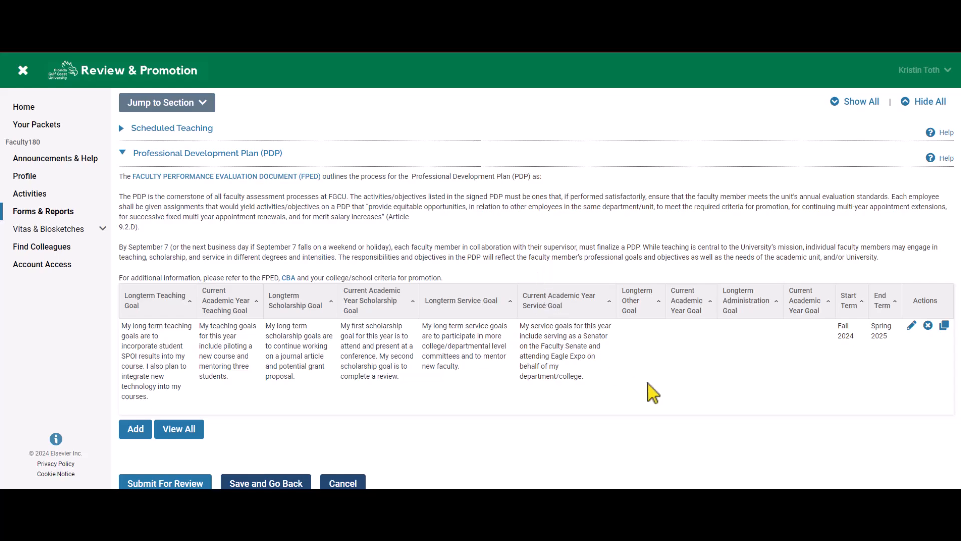
{"action": "scroll", "coordinate": [493, 406], "scroll_direction": "down", "scroll_amount": 1}
{"action": "left_click", "coordinate": [200, 463]}
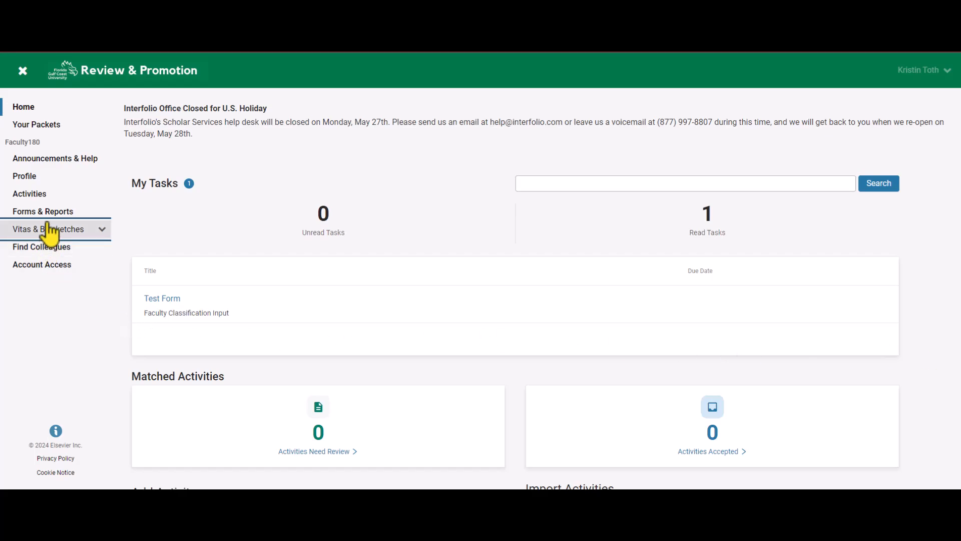
Check in Forms & Reports that Professional Development Plan (Test) 2024-2025 is Submitted, then return home.
{"action": "left_click", "coordinate": [89, 220]}
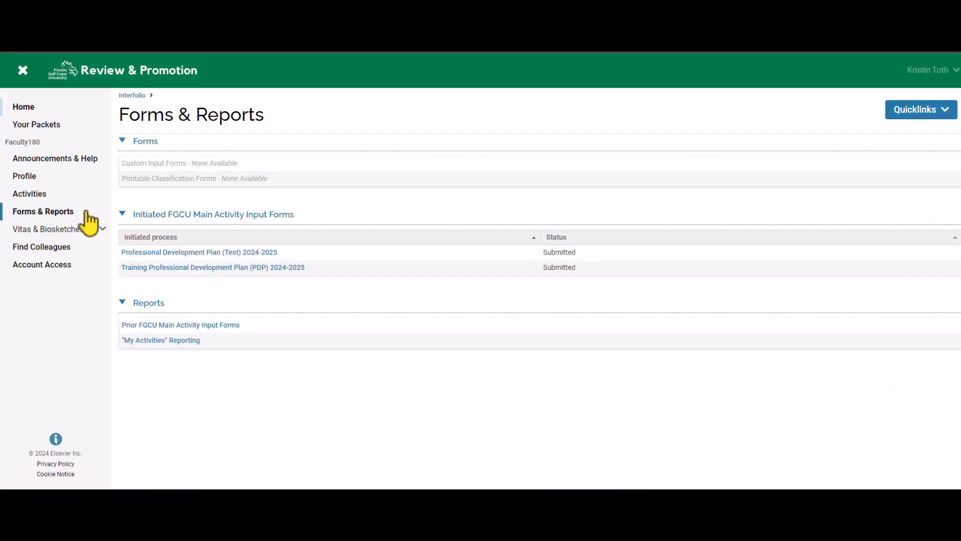
{"action": "left_click", "coordinate": [222, 255]}
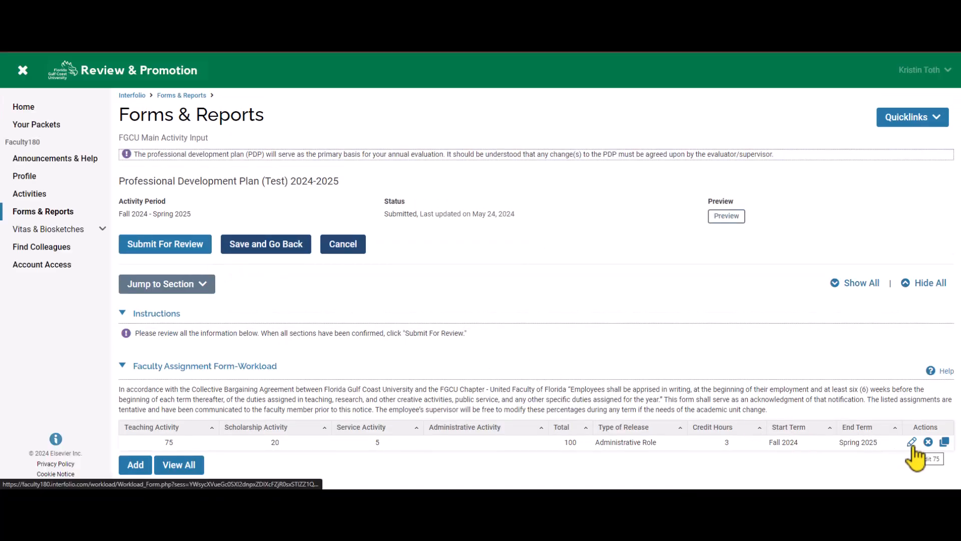
{"action": "left_click", "coordinate": [167, 245]}
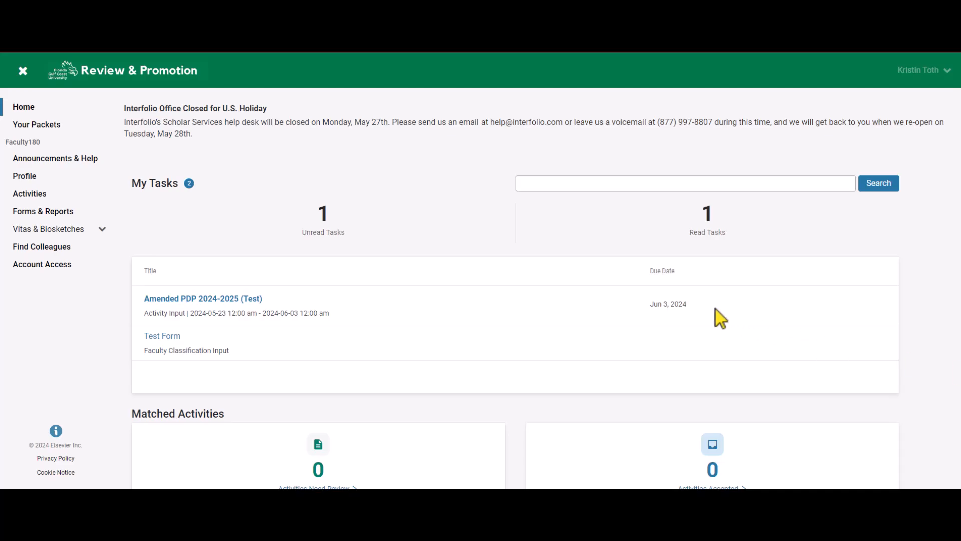
Open the rejected Amended PDP 2024-2025 (Test) task and scroll through its filled-in goals table.
{"action": "left_click", "coordinate": [234, 299]}
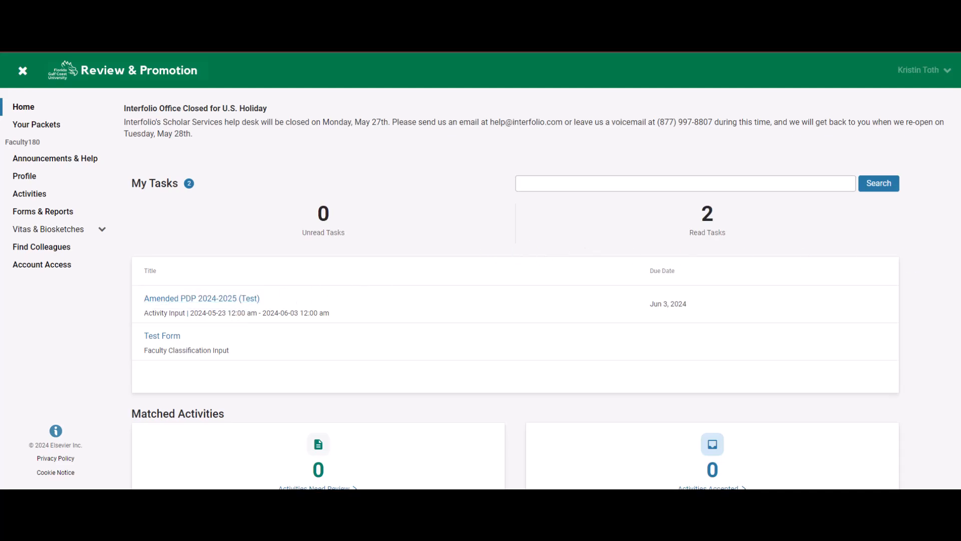
{"action": "scroll", "coordinate": [956, 295], "scroll_direction": "down", "scroll_amount": 5}
{"action": "scroll", "coordinate": [956, 296], "scroll_direction": "down", "scroll_amount": 3}
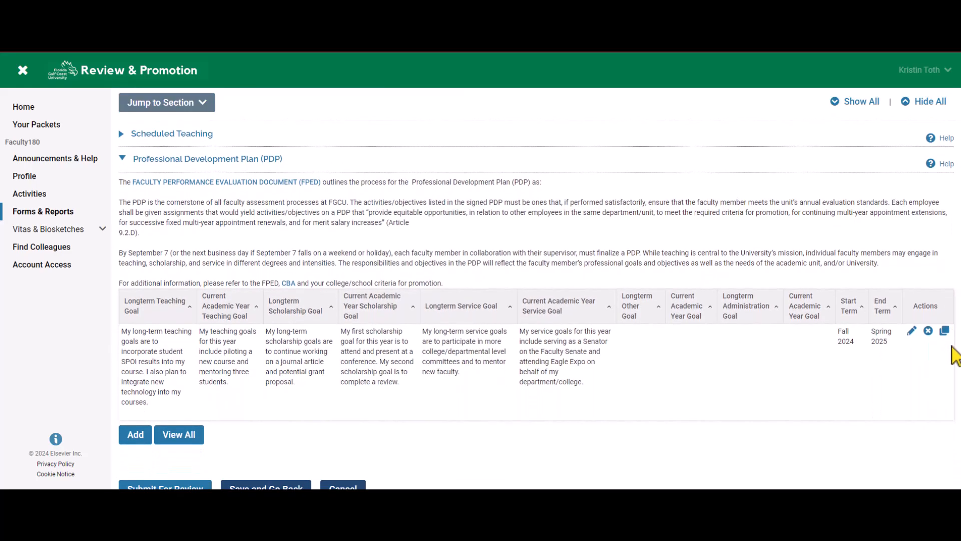
{"action": "scroll", "coordinate": [954, 356], "scroll_direction": "up", "scroll_amount": 8}
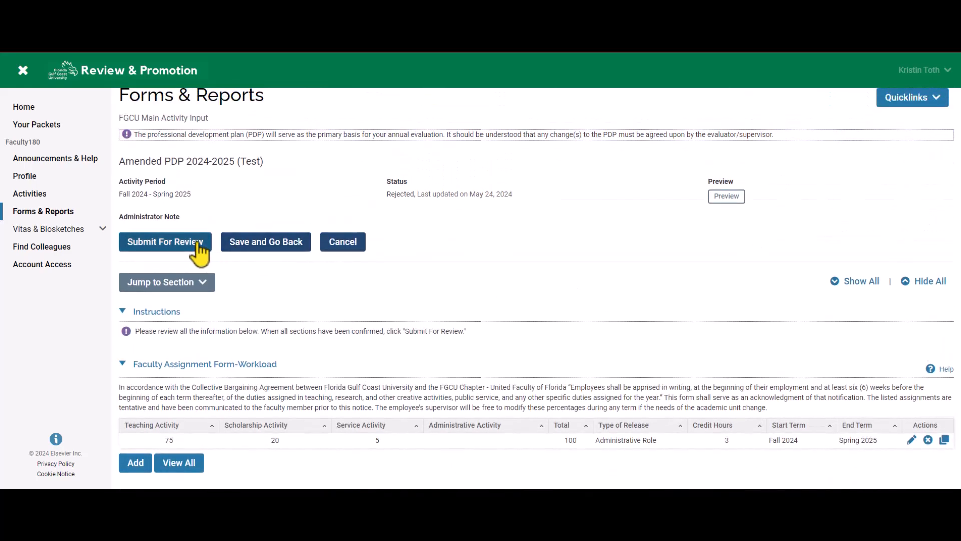